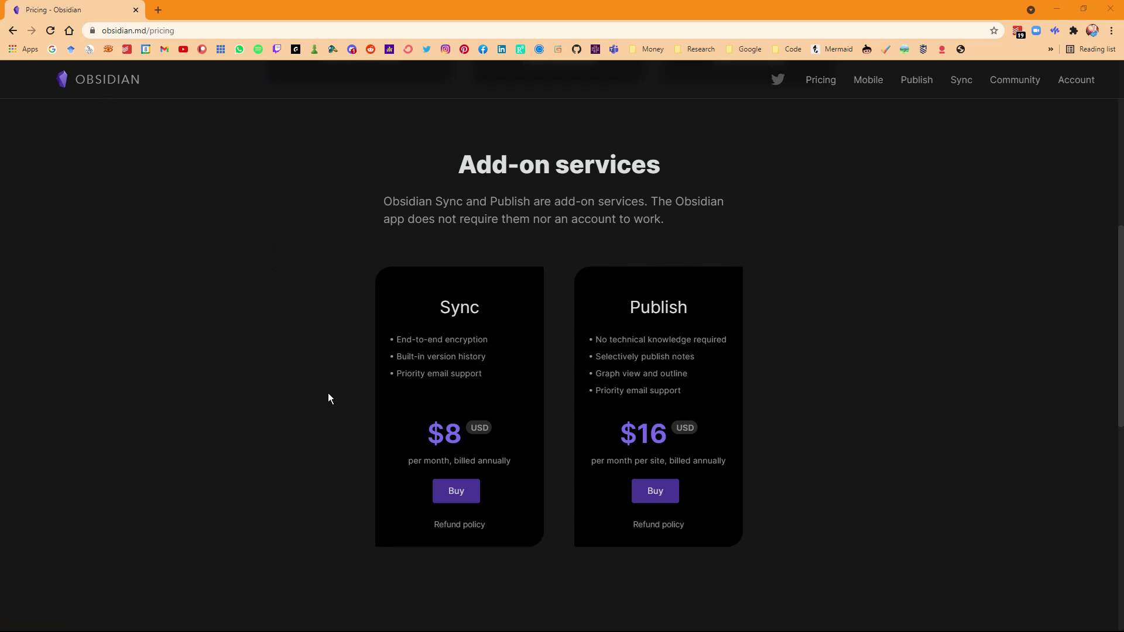
# Open the Publish product page on obsidian.md and scroll through its overview of the service.
pyautogui.click(613, 366)
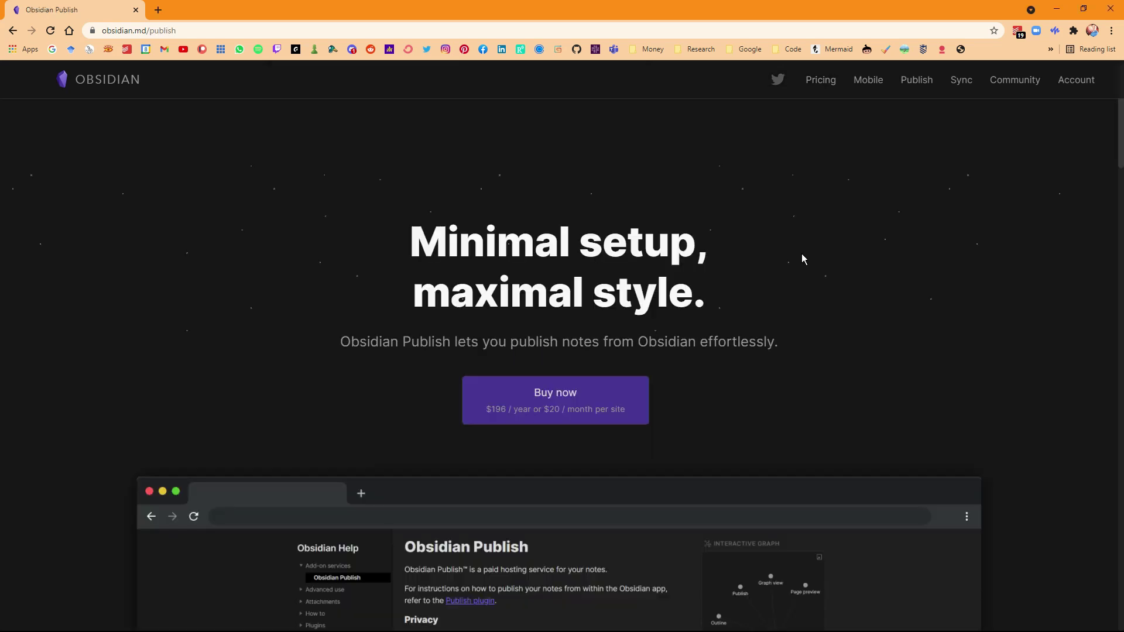
pyautogui.scroll(-1, 802, 254)
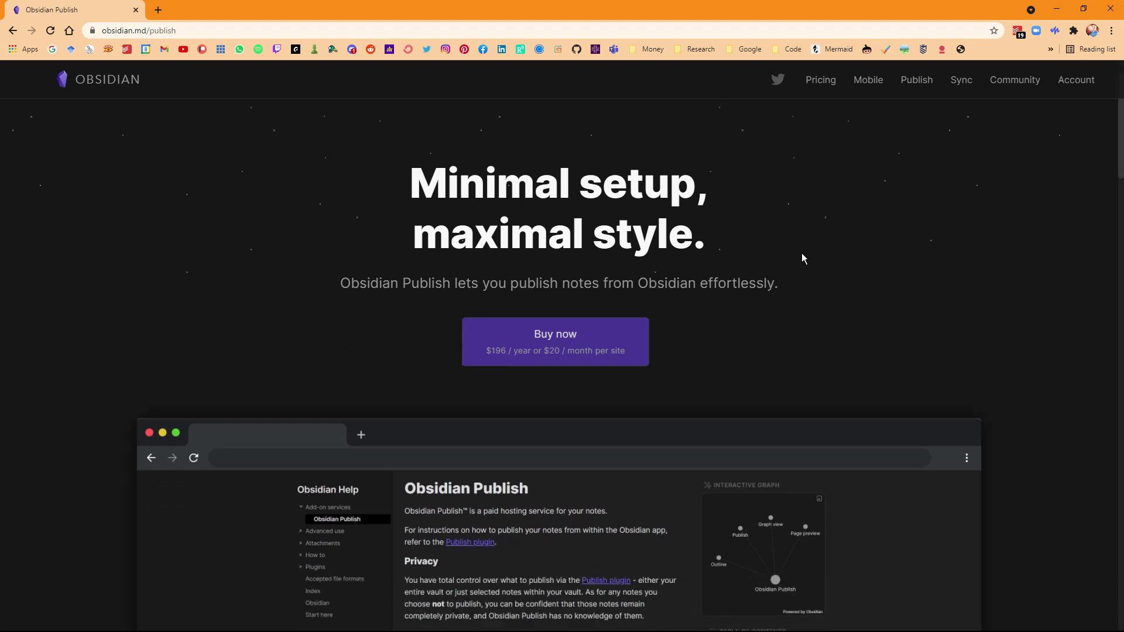
pyautogui.scroll(-3, 802, 254)
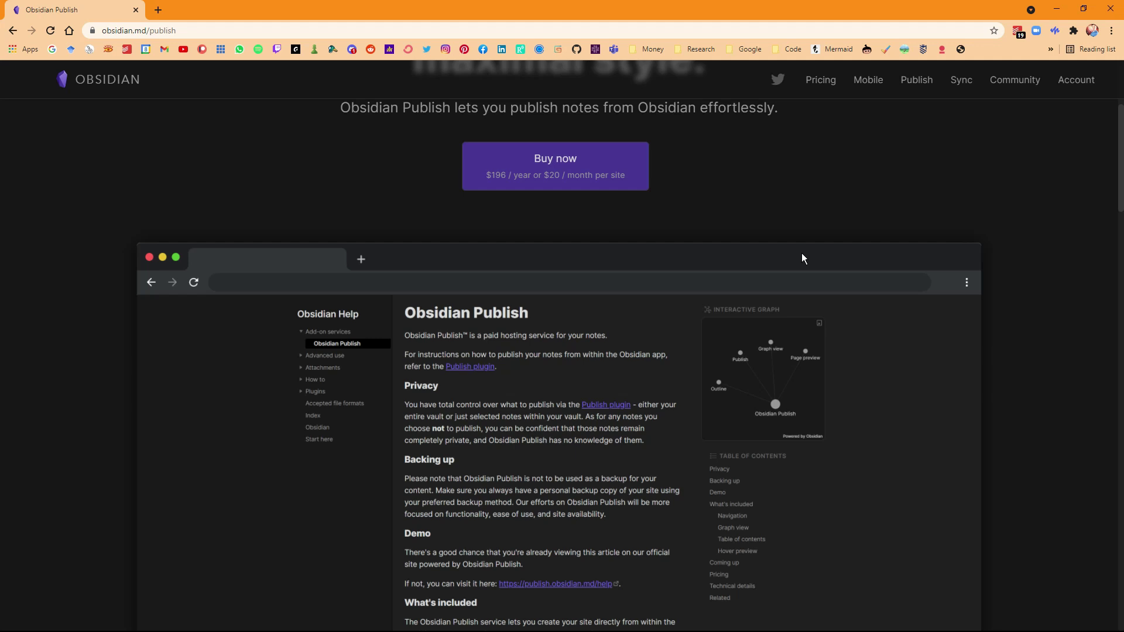
pyautogui.scroll(-2, 802, 256)
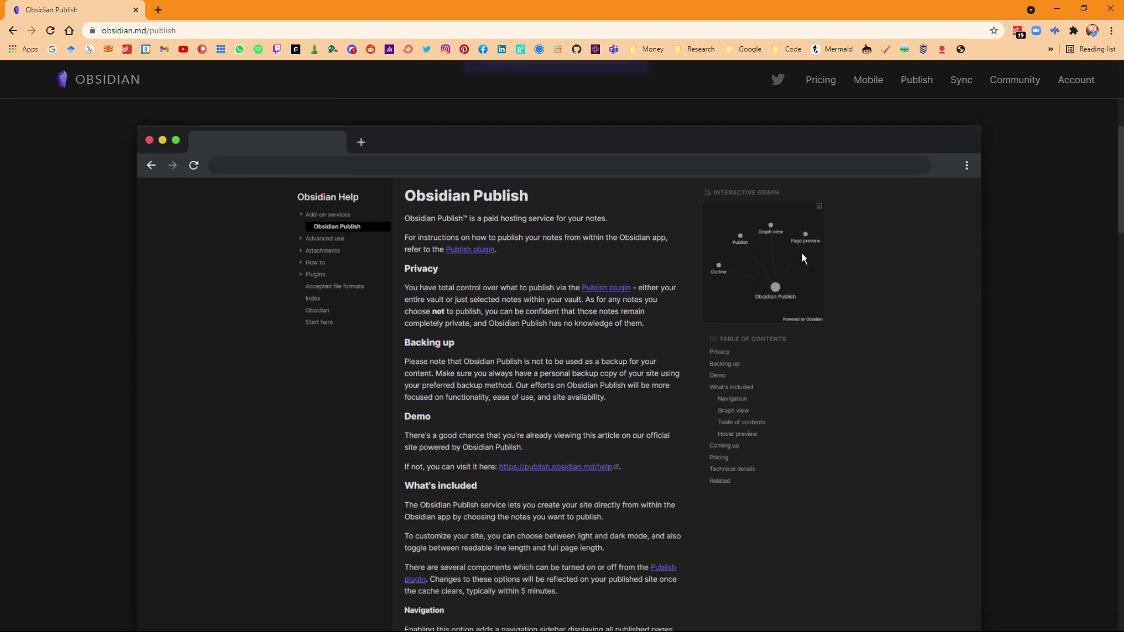
pyautogui.scroll(-1, 802, 258)
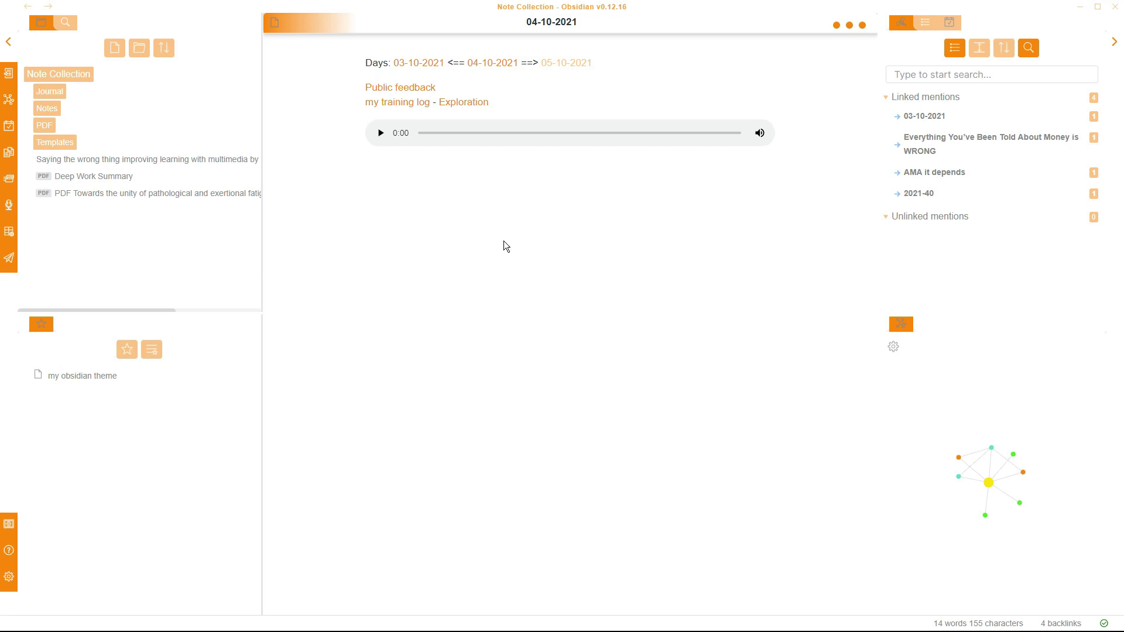
pyautogui.hotkey('ctrl', ',')
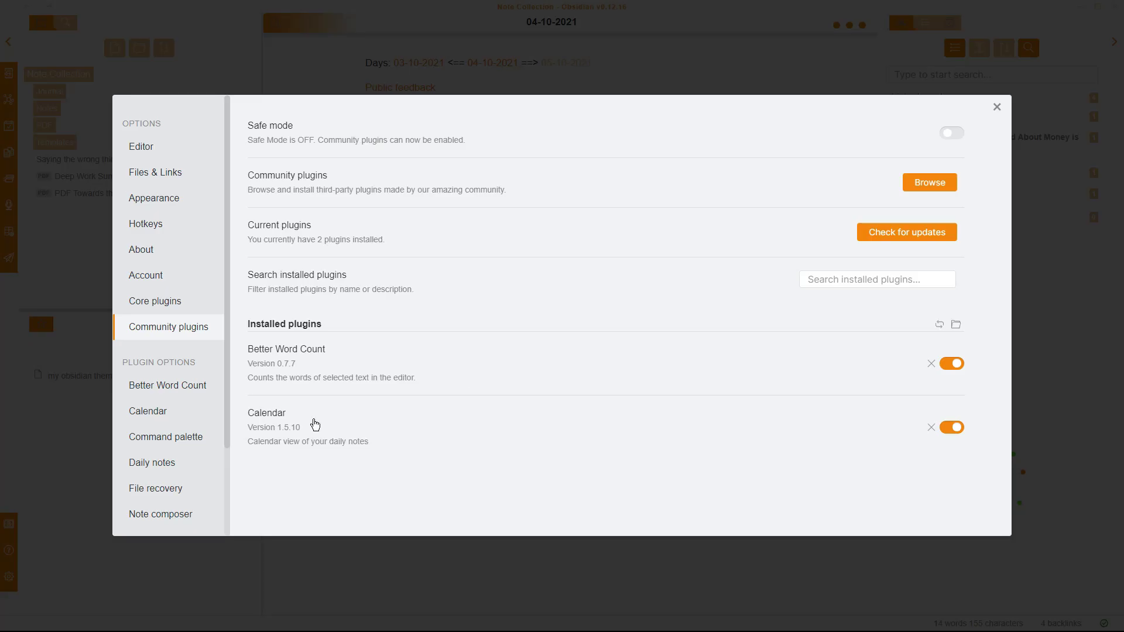
pyautogui.click(154, 312)
pyautogui.scroll(-15, 598, 307)
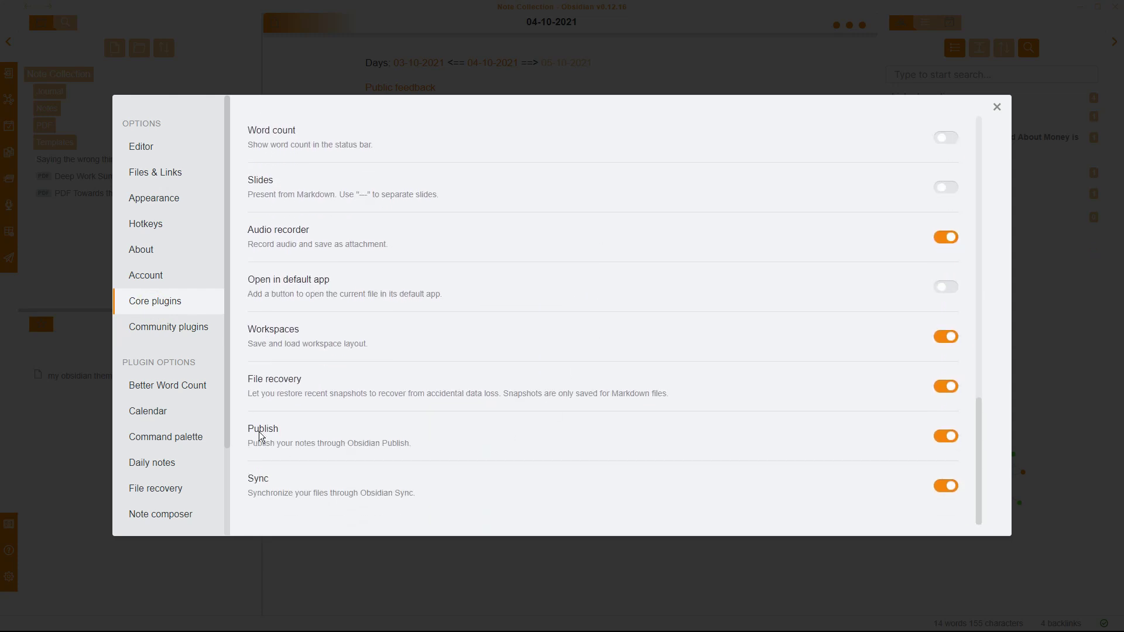
pyautogui.click(946, 436)
pyautogui.click(997, 107)
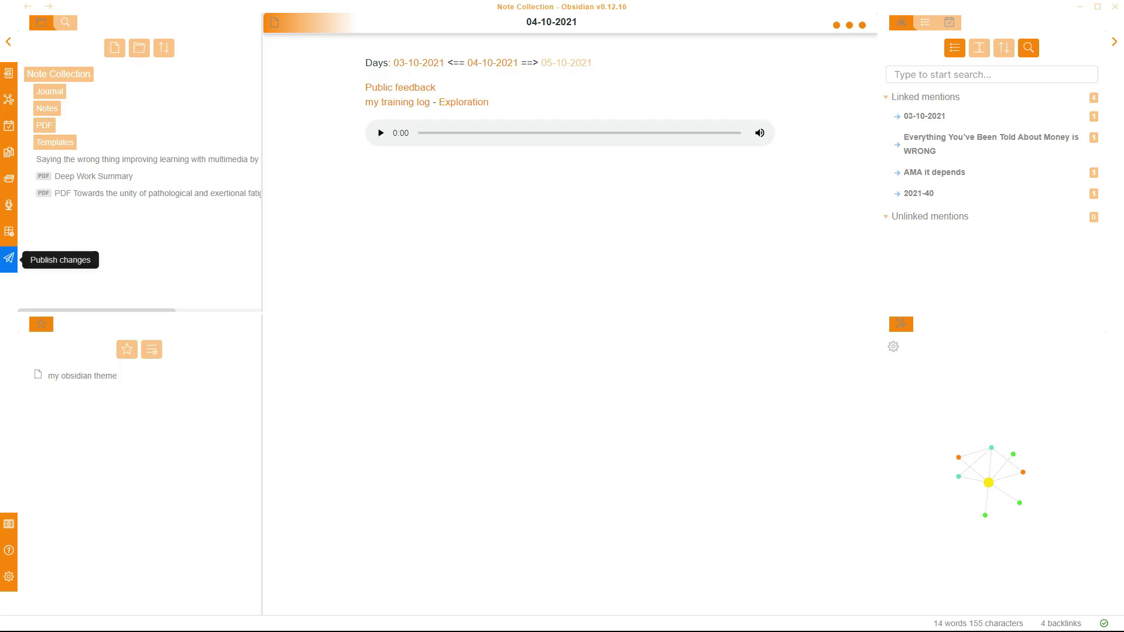
# Open the Publish changes list and choose the vault's existing site as the publishing target.
pyautogui.click(10, 259)
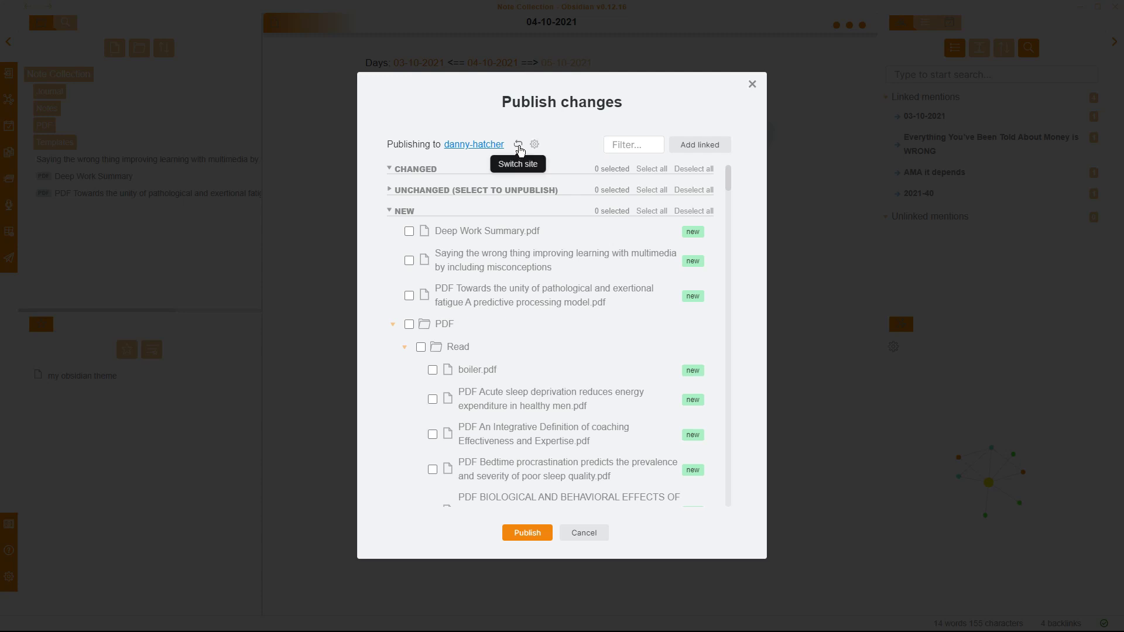
pyautogui.click(518, 145)
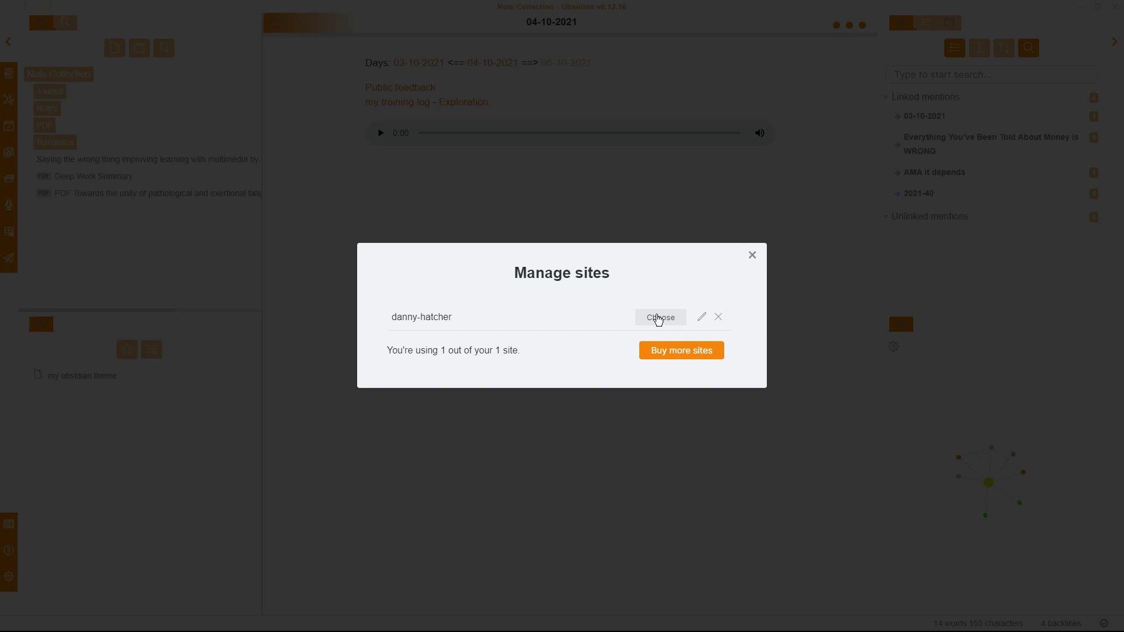
pyautogui.click(658, 319)
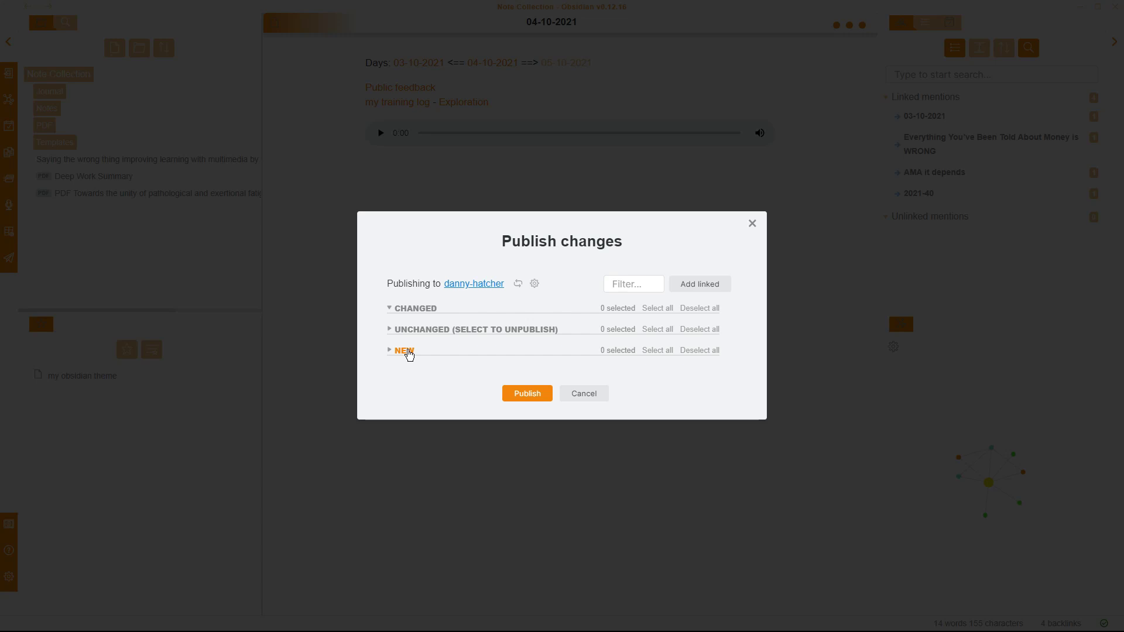
# Clear the new-file selection, collapse PDF and Journal, expand Unchanged, and filter by 'collection'.
pyautogui.click(653, 350)
pyautogui.click(694, 351)
pyautogui.click(389, 351)
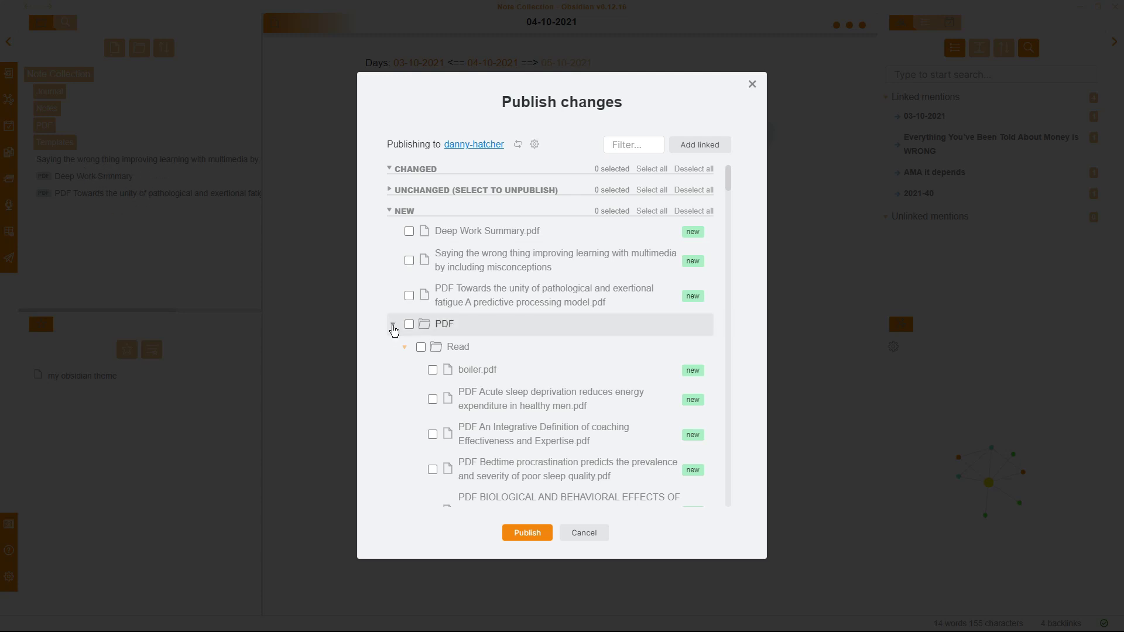
pyautogui.click(393, 327)
pyautogui.click(391, 347)
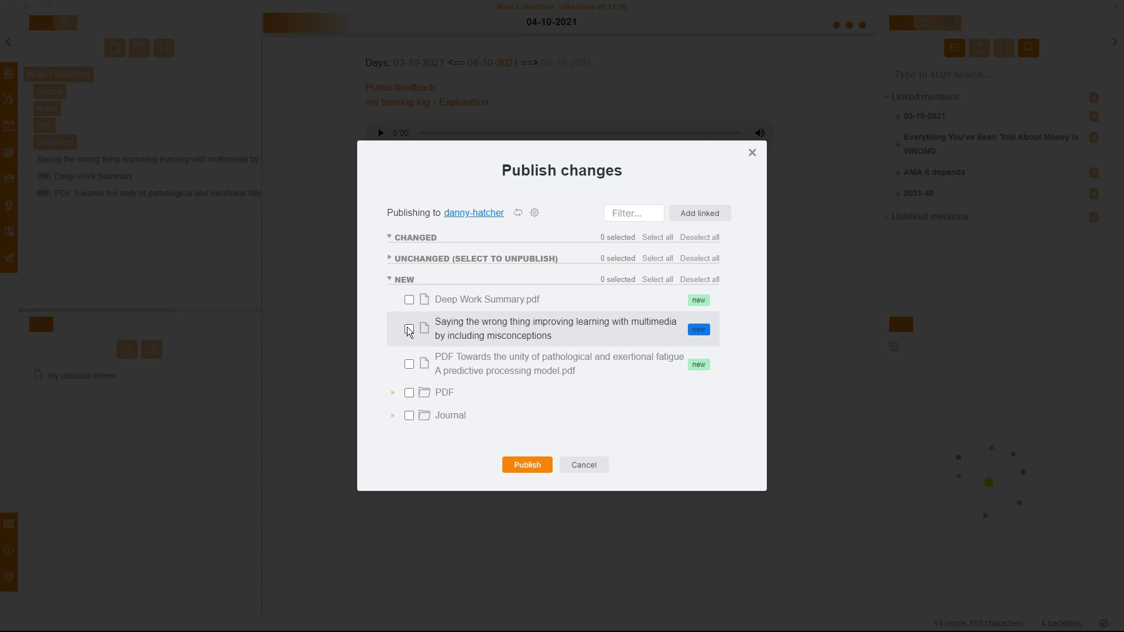
pyautogui.click(586, 258)
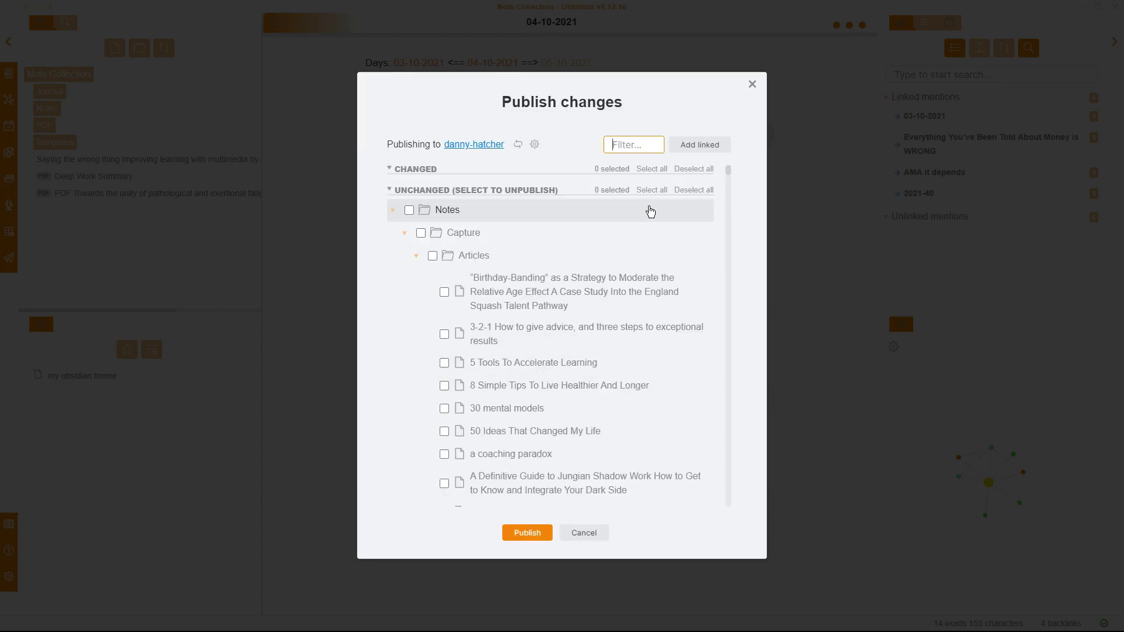
pyautogui.write('collection')
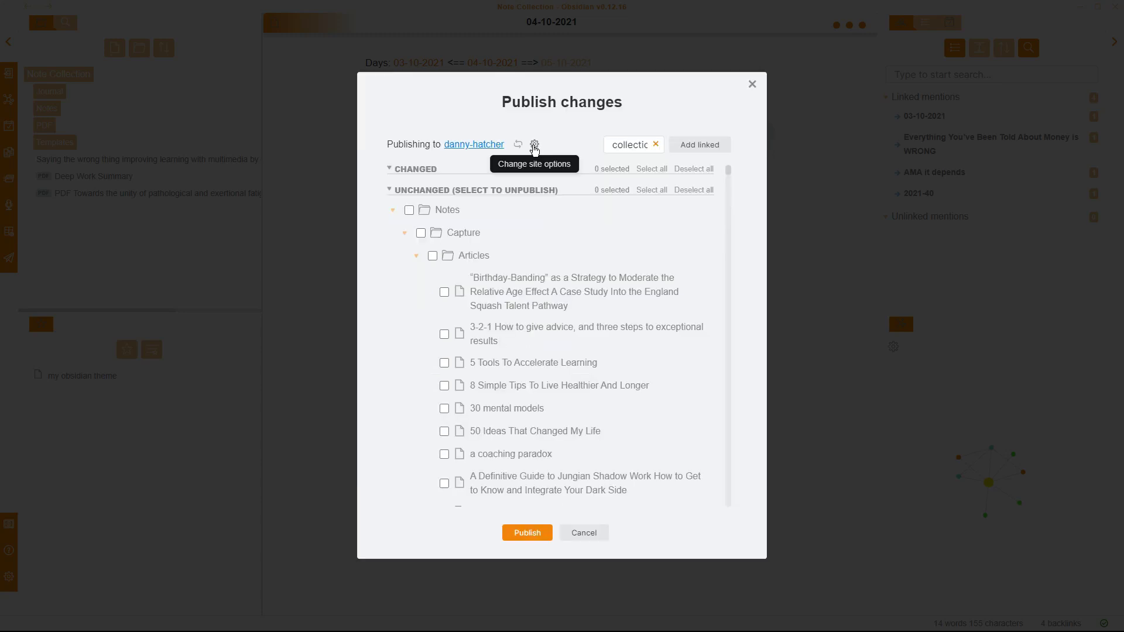
# Open the Publish site options and review the name, homepage, logo, search indexing and theme settings.
pyautogui.click(535, 145)
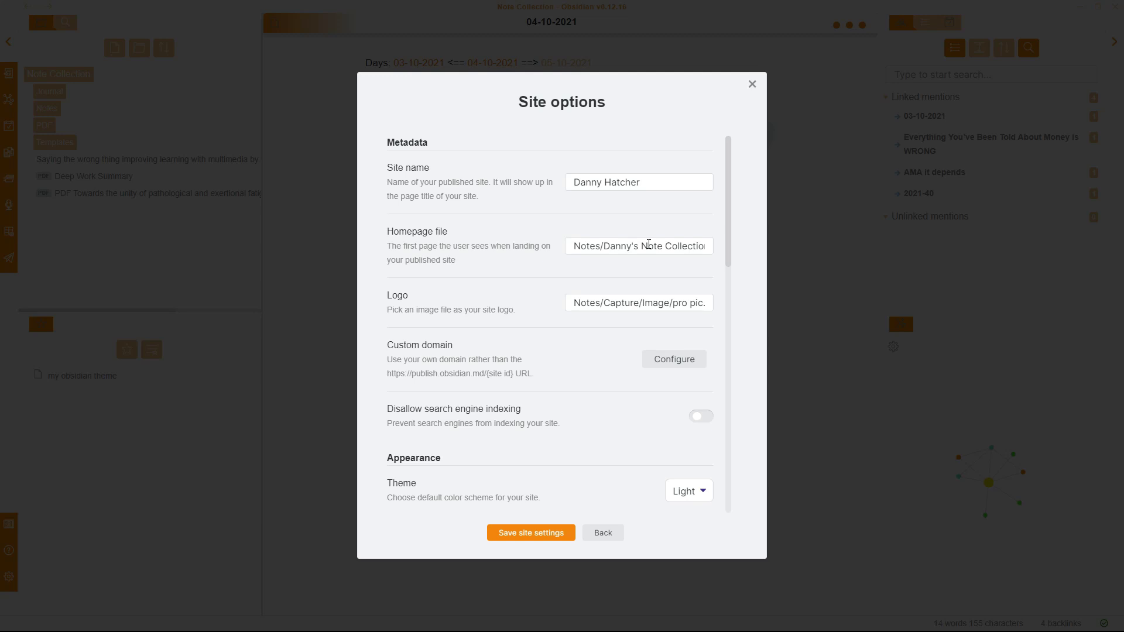
pyautogui.scroll(-2, 648, 245)
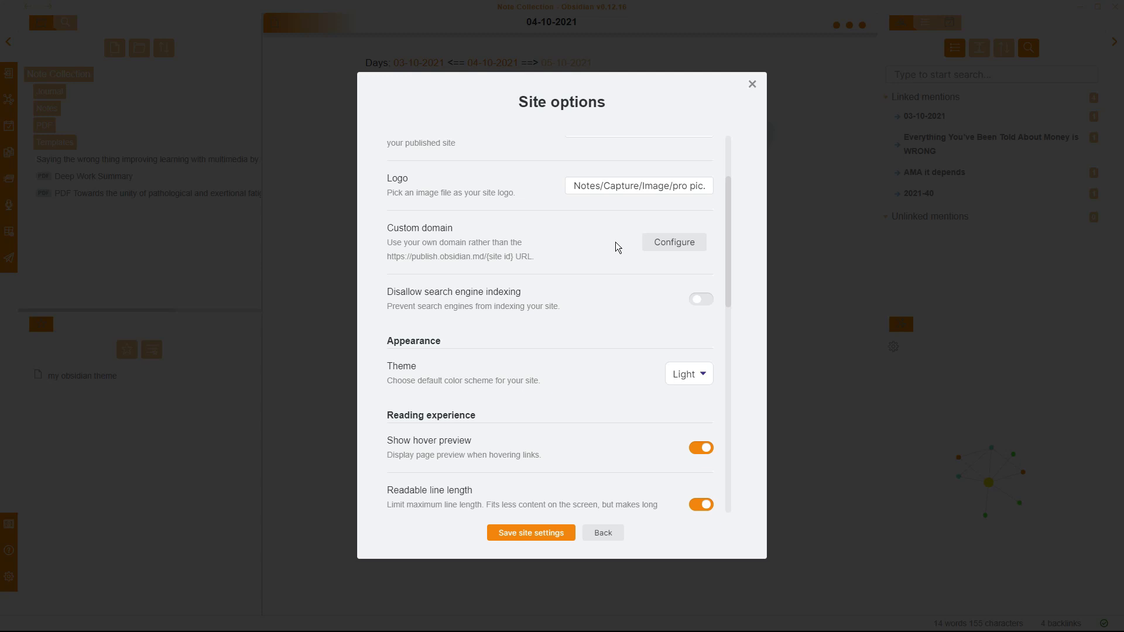
pyautogui.scroll(-1, 534, 263)
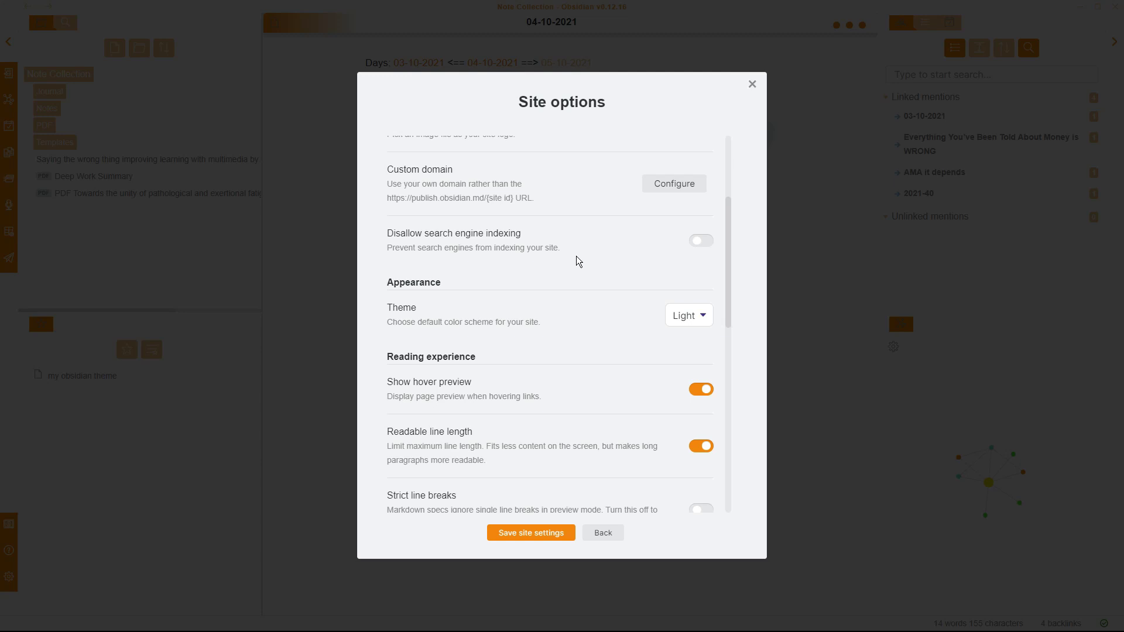
pyautogui.scroll(-2, 644, 245)
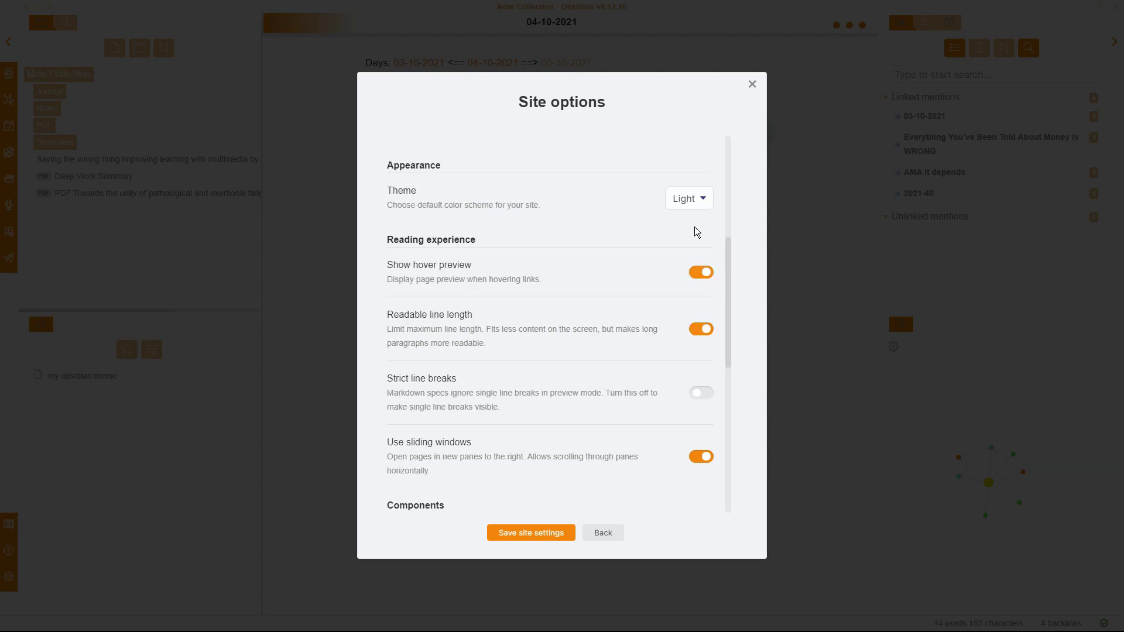
pyautogui.click(702, 197)
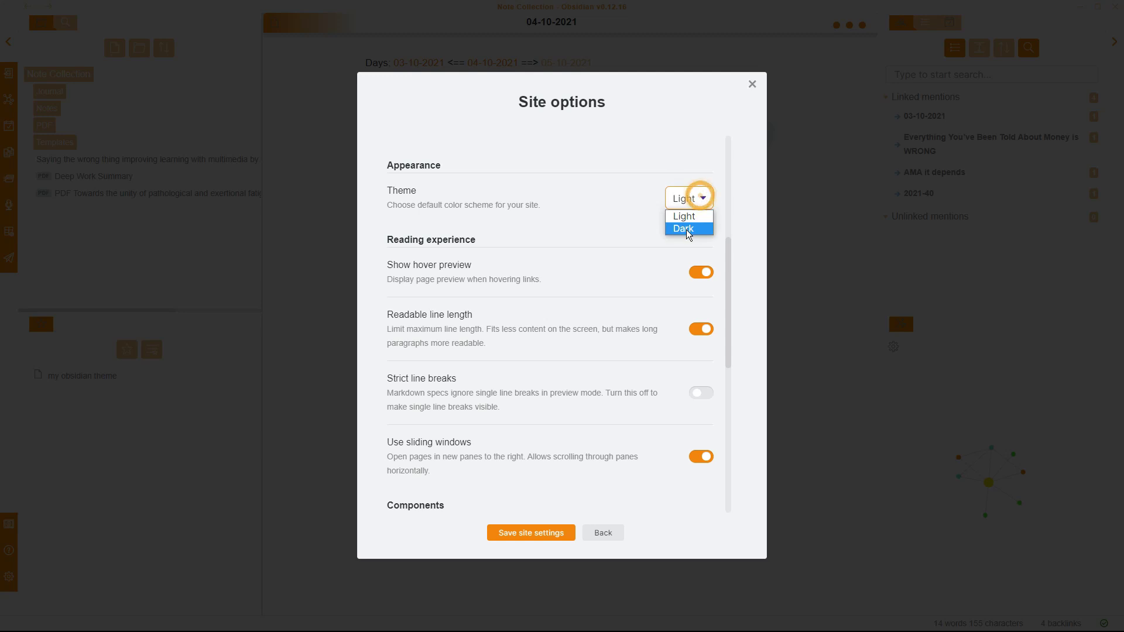
pyautogui.scroll(-1, 656, 242)
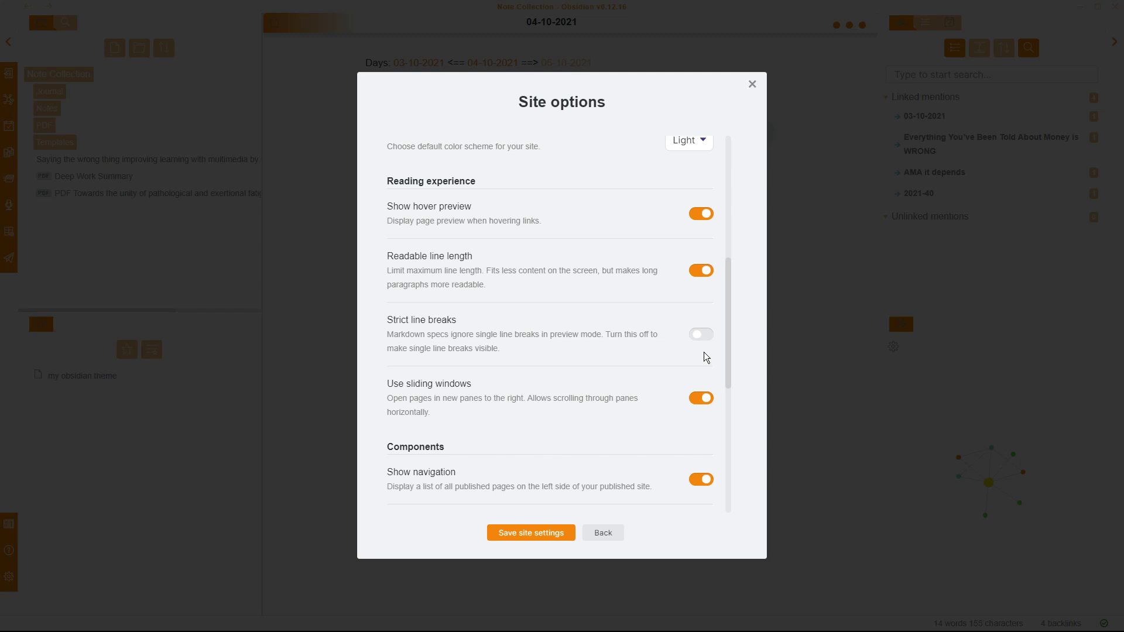
pyautogui.scroll(-2, 584, 307)
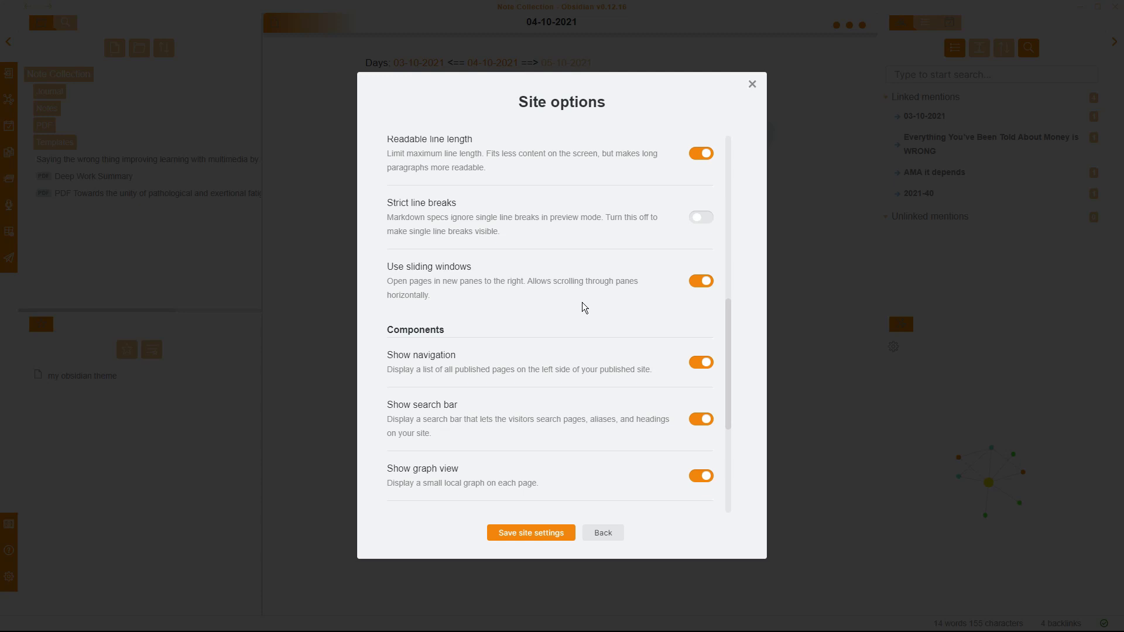
# Scroll down to the Google Analytics field, then dismiss the Site options dialog.
pyautogui.scroll(-3, 584, 308)
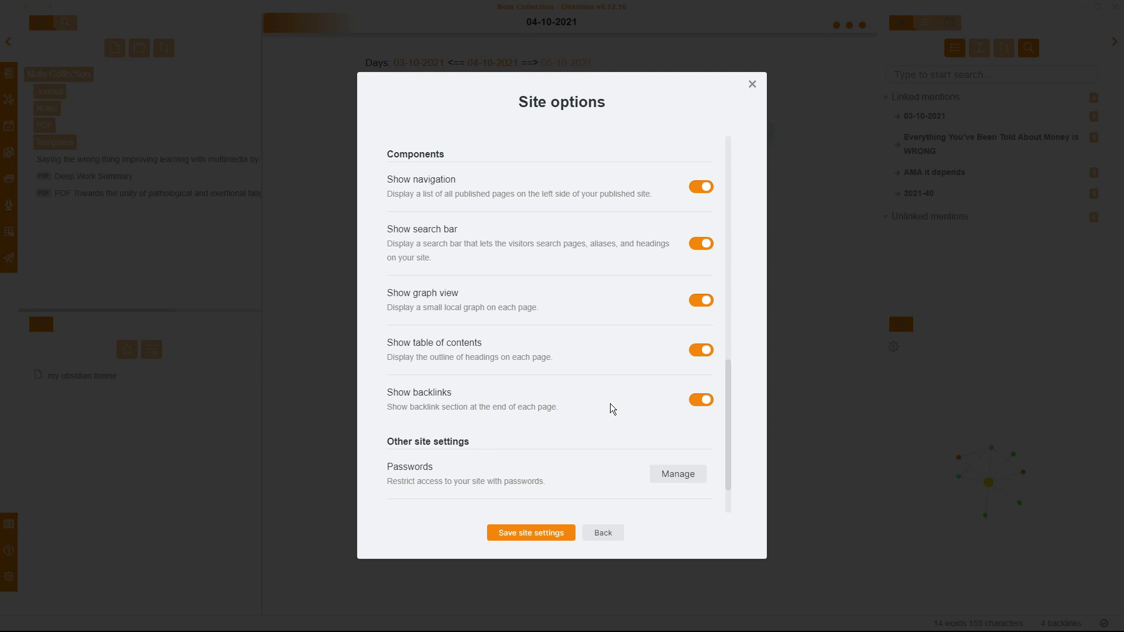
pyautogui.scroll(-1, 612, 409)
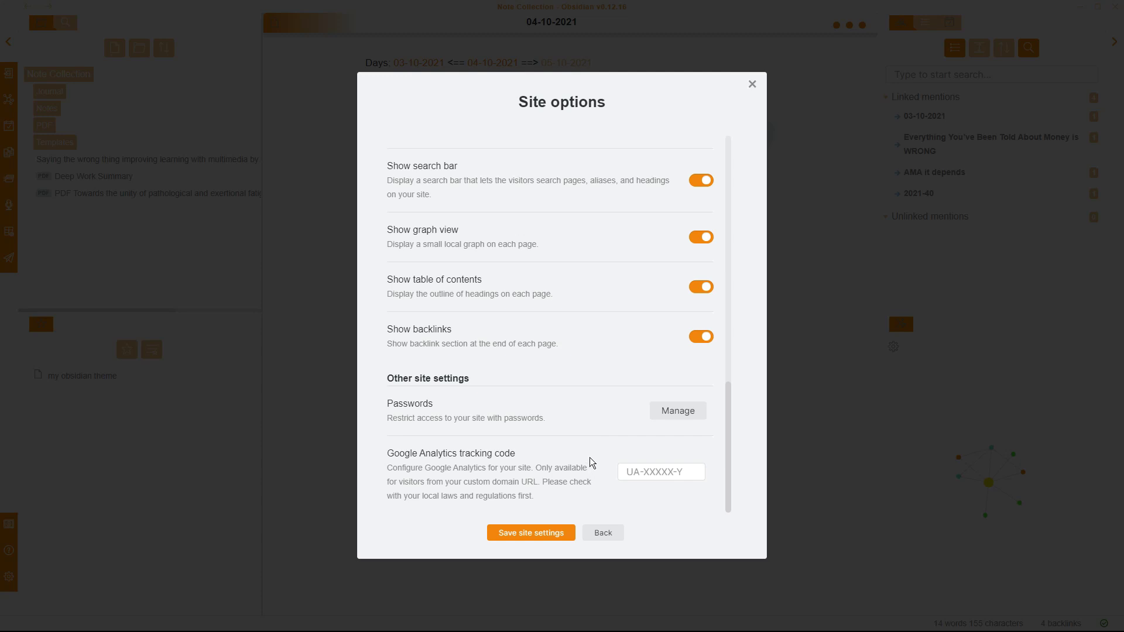
pyautogui.press('Escape')
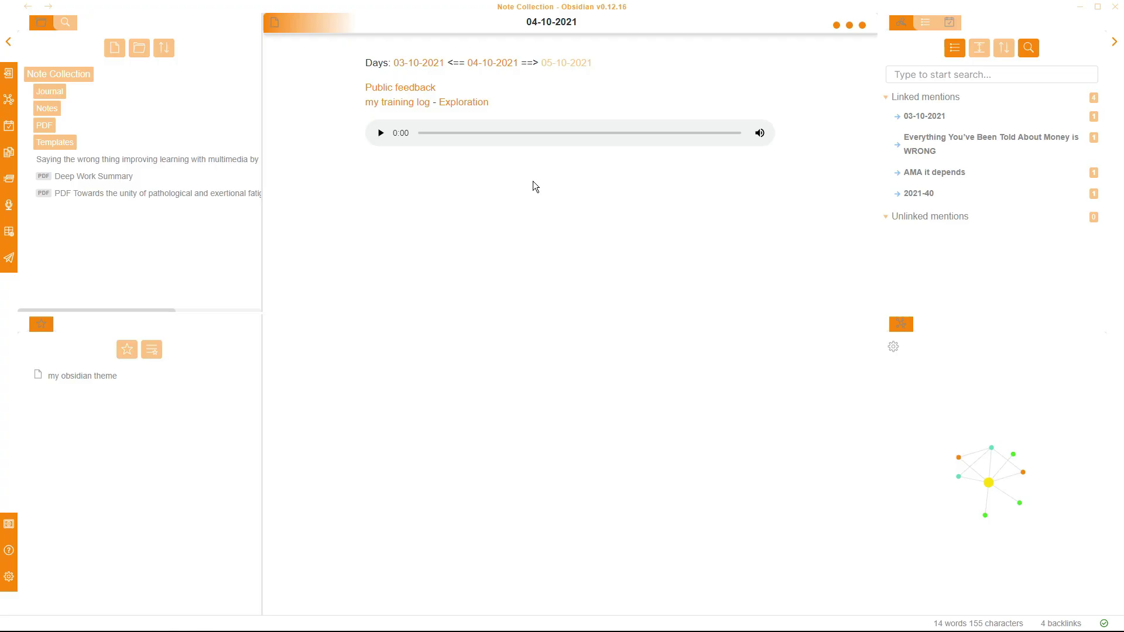
# Move the Paper Template note into the Journal folder and show the pending publish changes.
pyautogui.hotkey('ctrl', 'e')
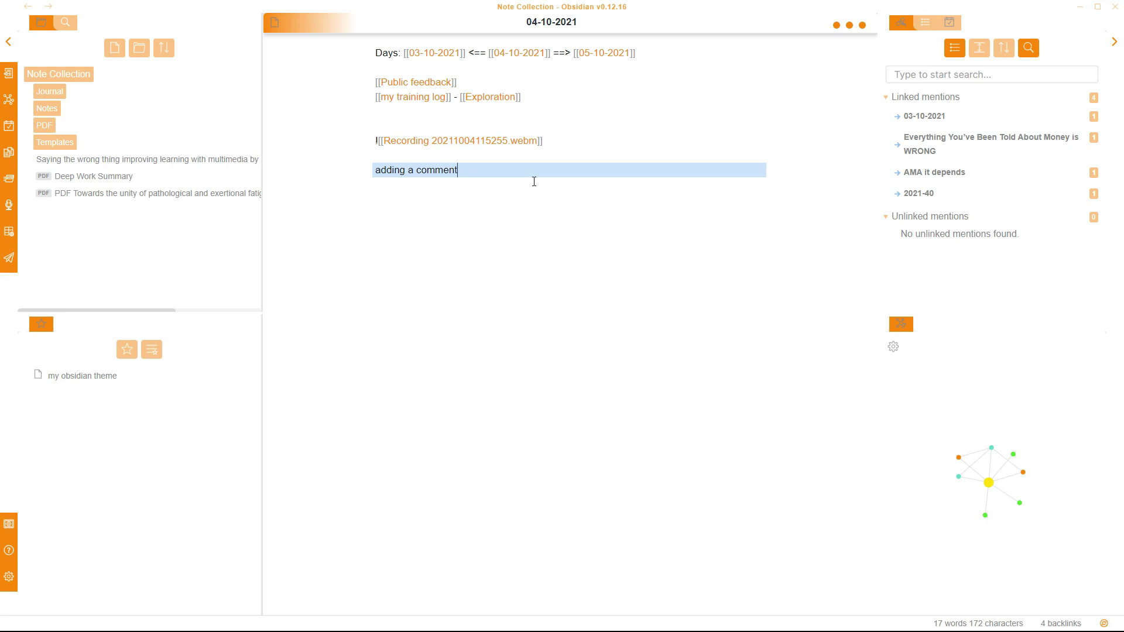
pyautogui.hotkey('ctrl', 'n')
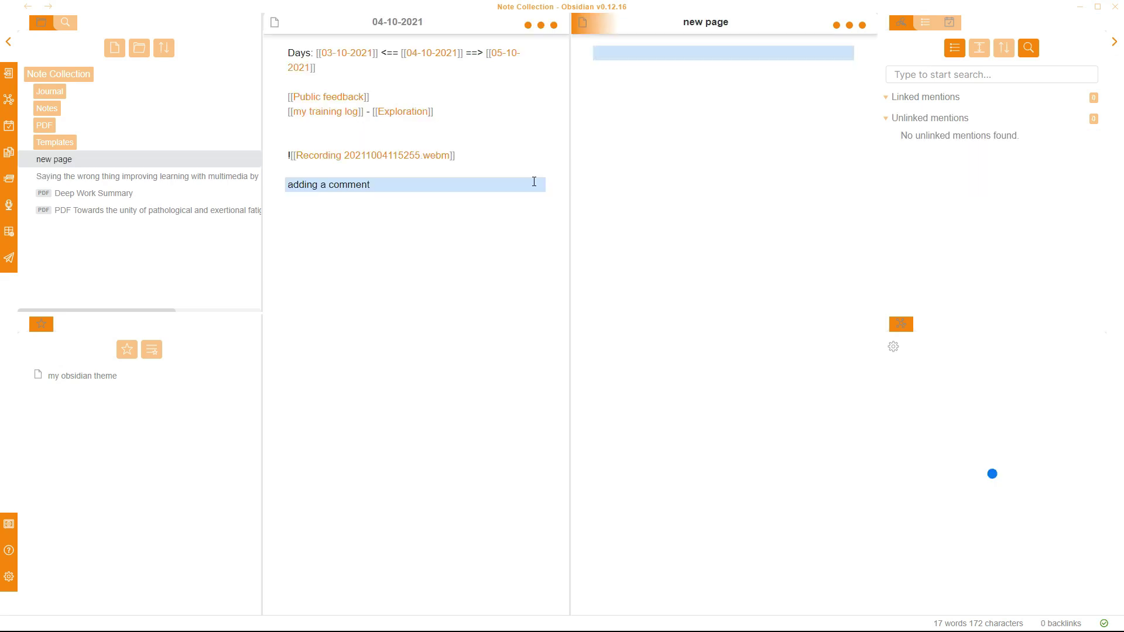
pyautogui.click(667, 109)
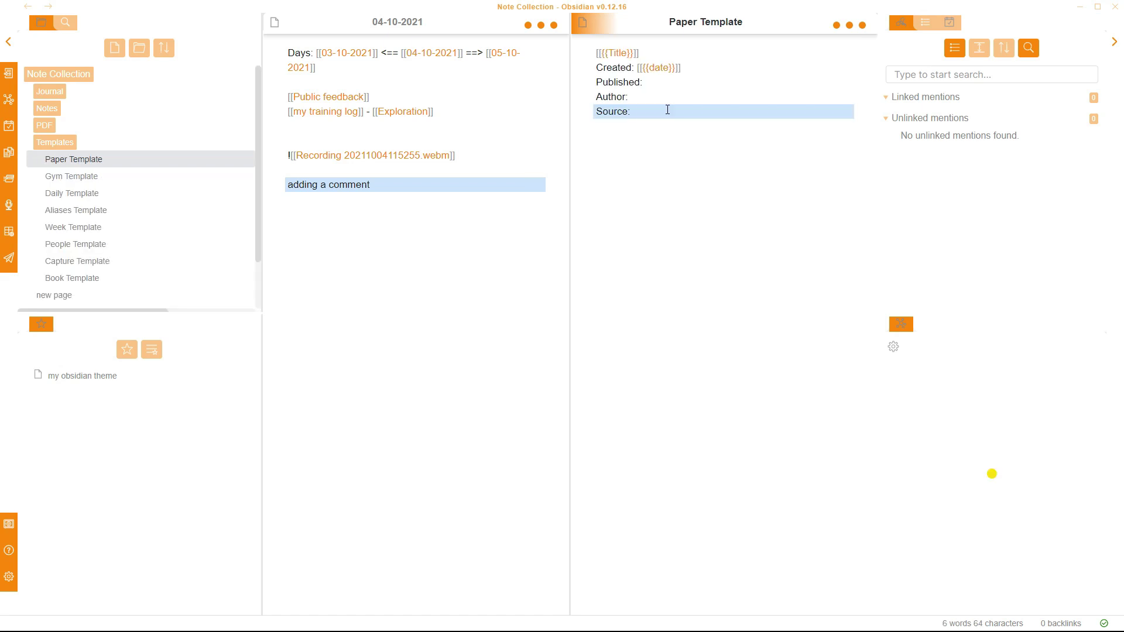
pyautogui.hotkey('ctrl', 'm')
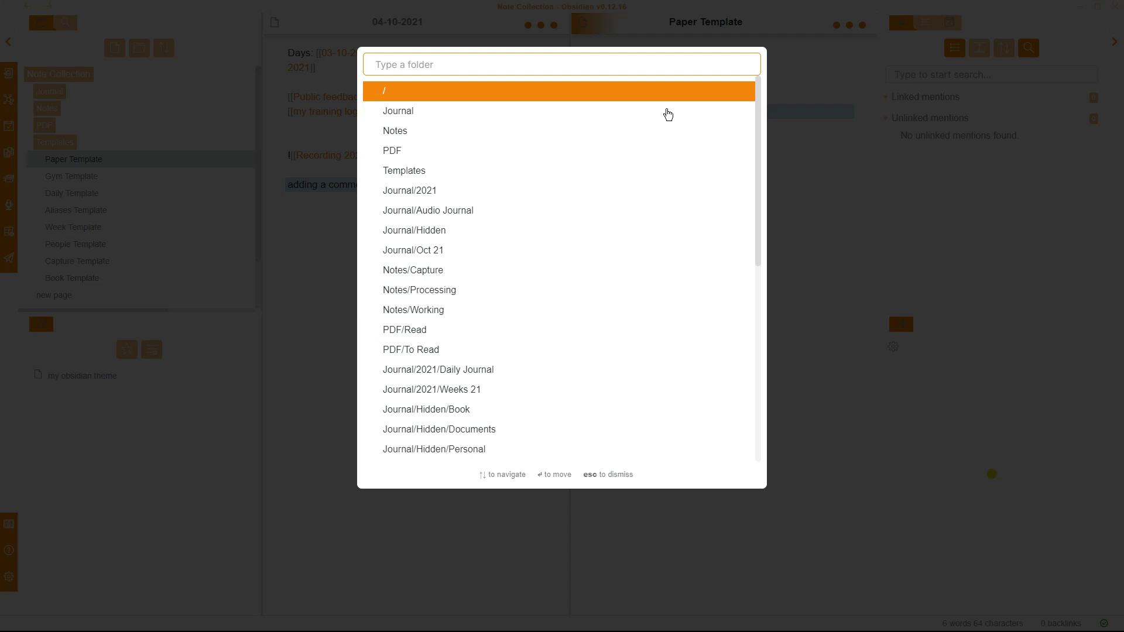
pyautogui.write('j')
pyautogui.press('Return')
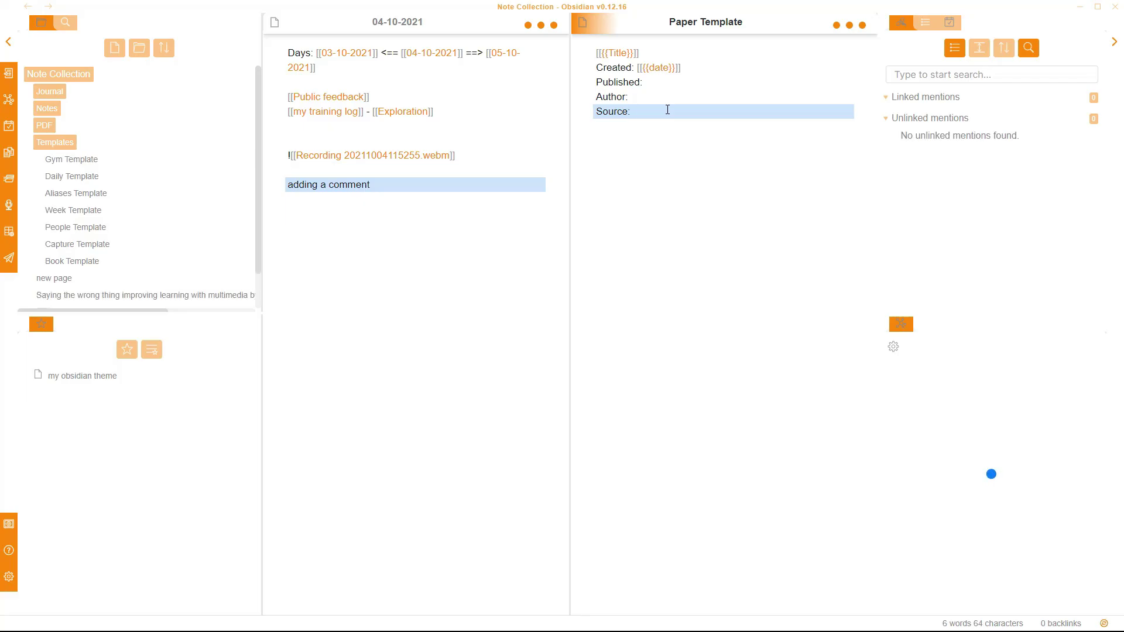
pyautogui.click(9, 259)
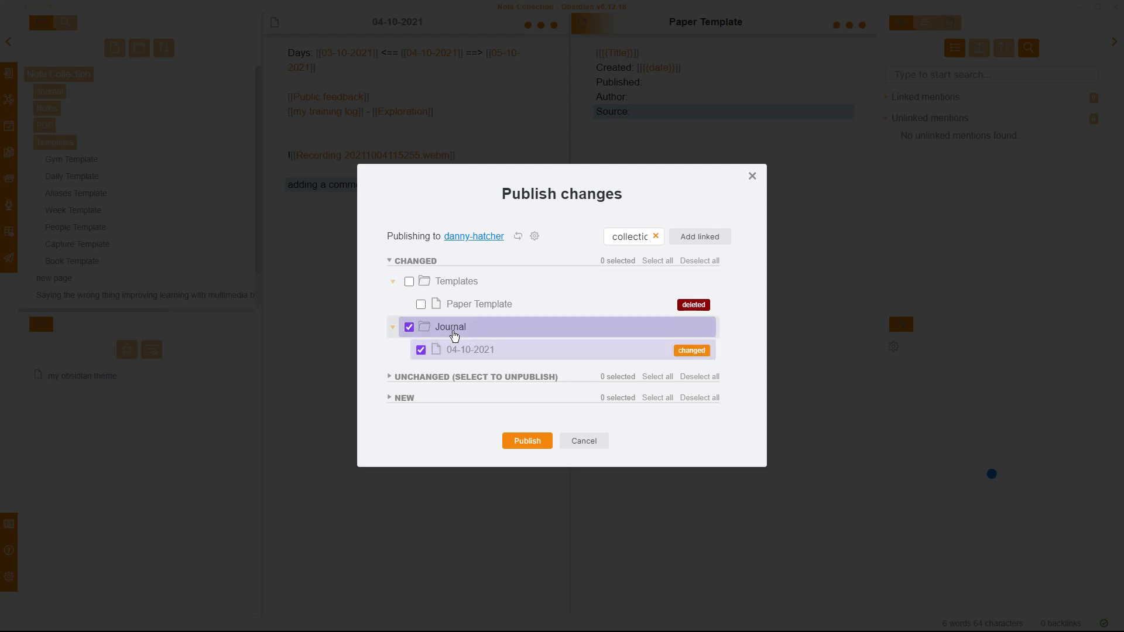
# Tick new page under New and publish it with the changed 04-10-2021 note.
pyautogui.click(390, 398)
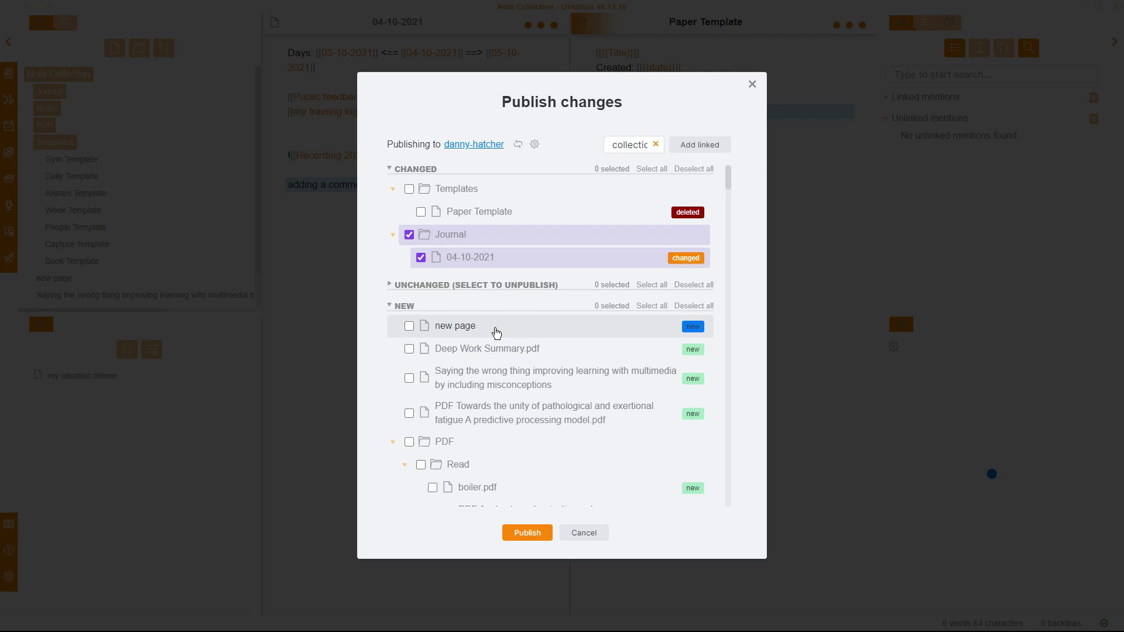
pyautogui.click(410, 326)
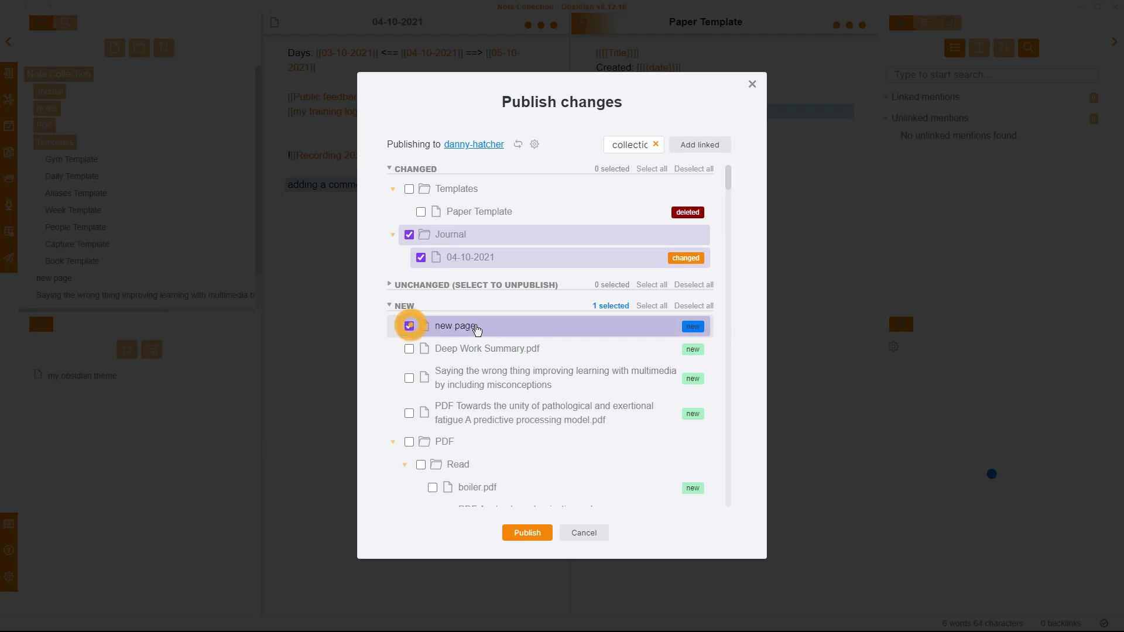
pyautogui.scroll(-1, 480, 351)
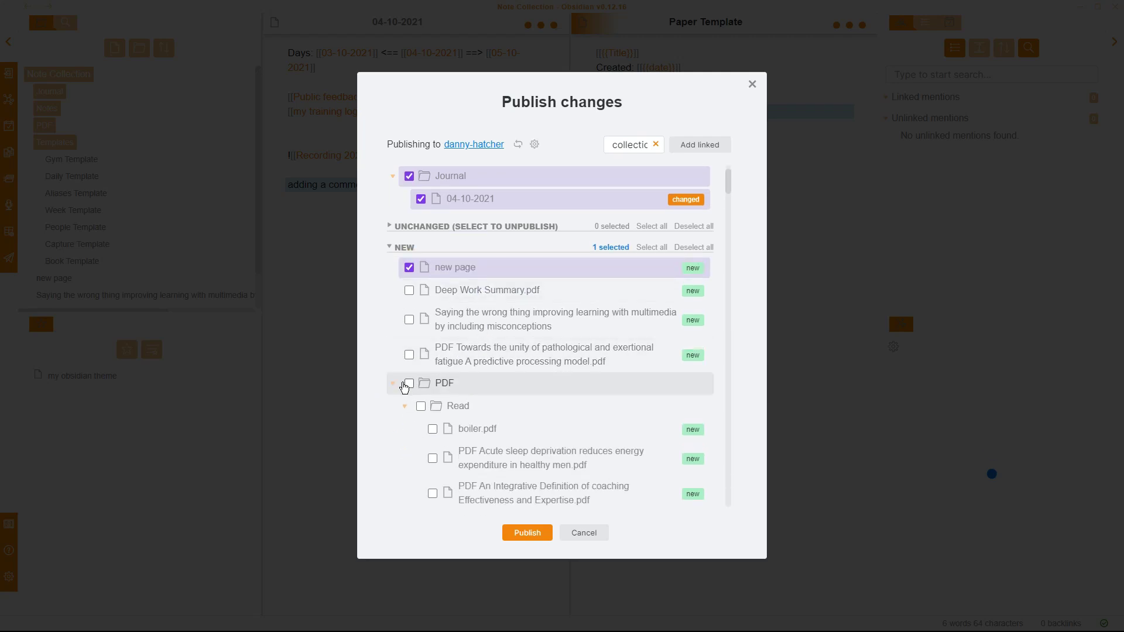
pyautogui.click(393, 386)
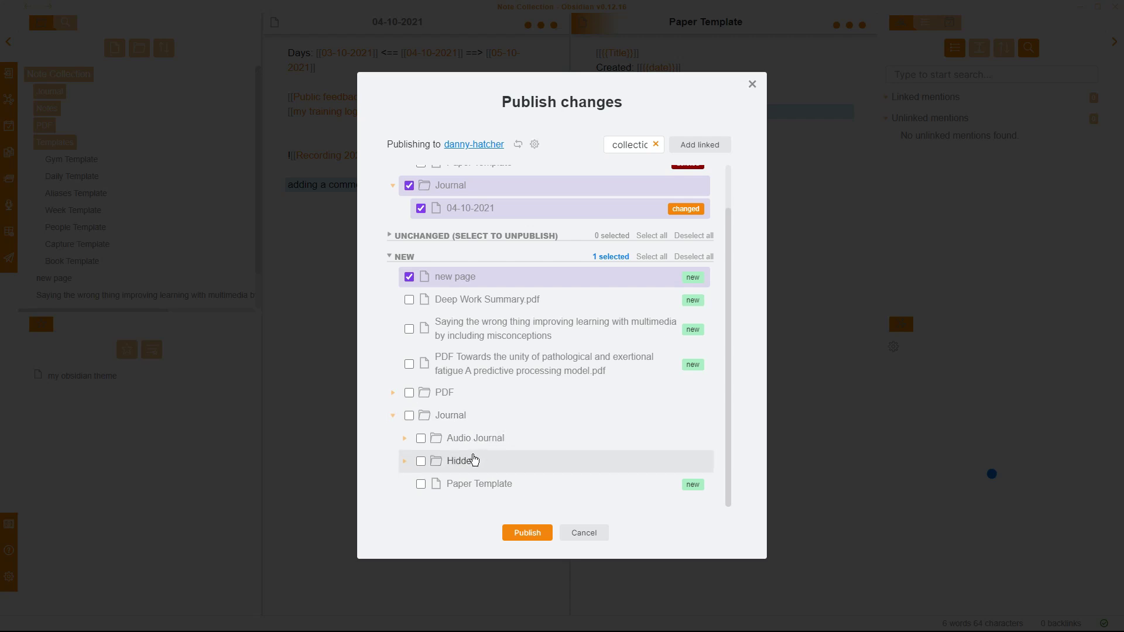
pyautogui.scroll(1, 475, 460)
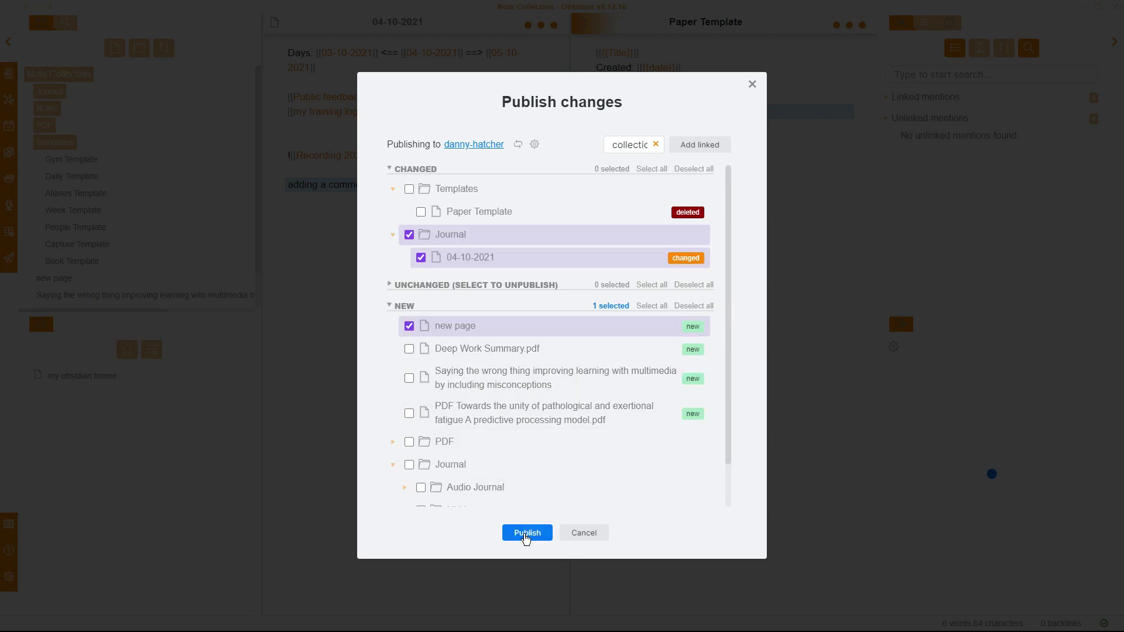
pyautogui.click(526, 534)
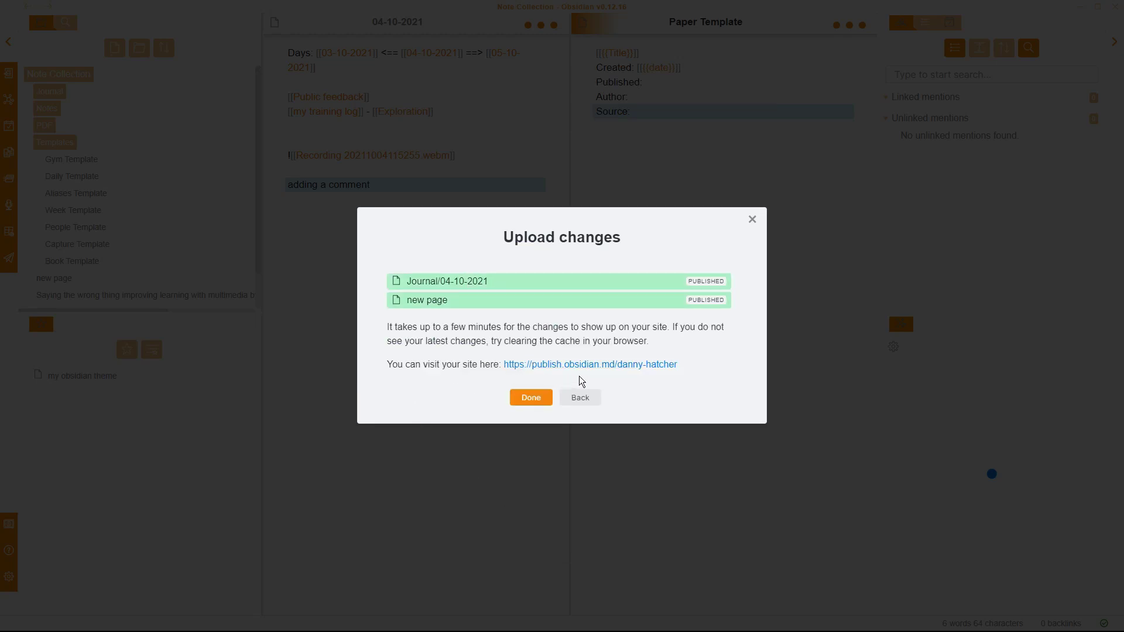
pyautogui.click(580, 399)
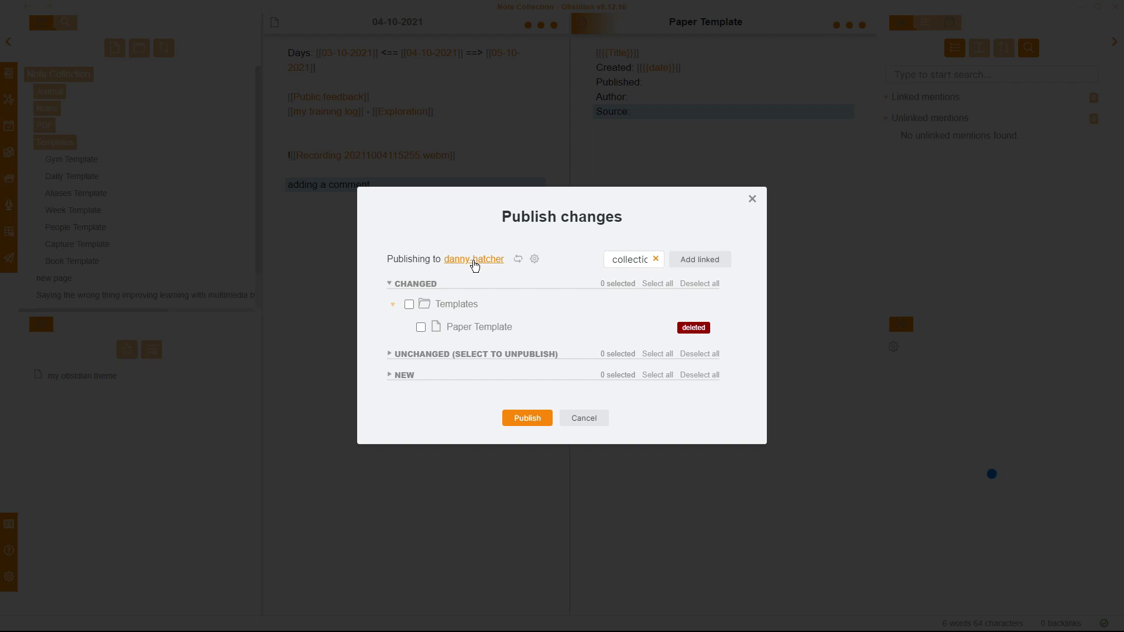
# Open the published site, view new page, then open colorectal cancer from the expanded graph.
pyautogui.click(474, 259)
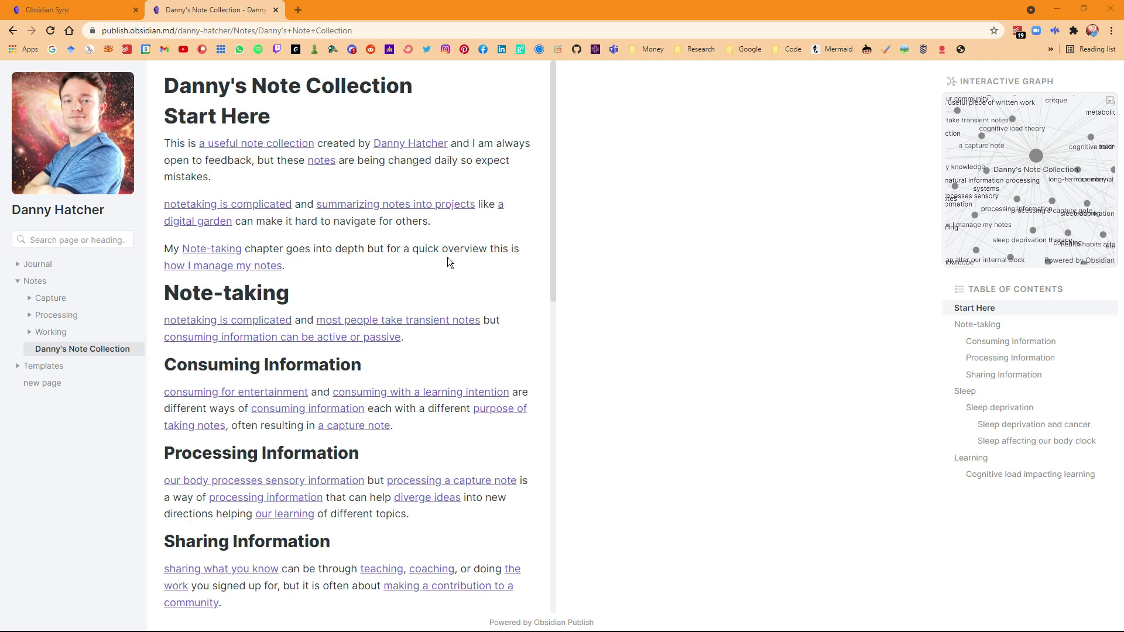
pyautogui.click(67, 389)
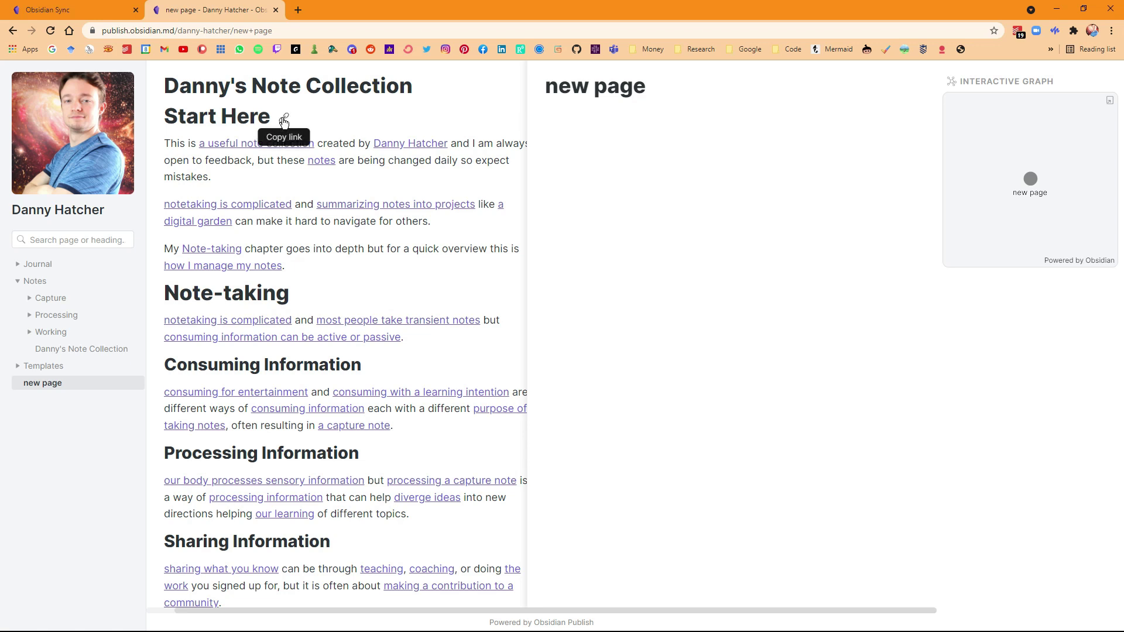
pyautogui.scroll(-8, 377, 169)
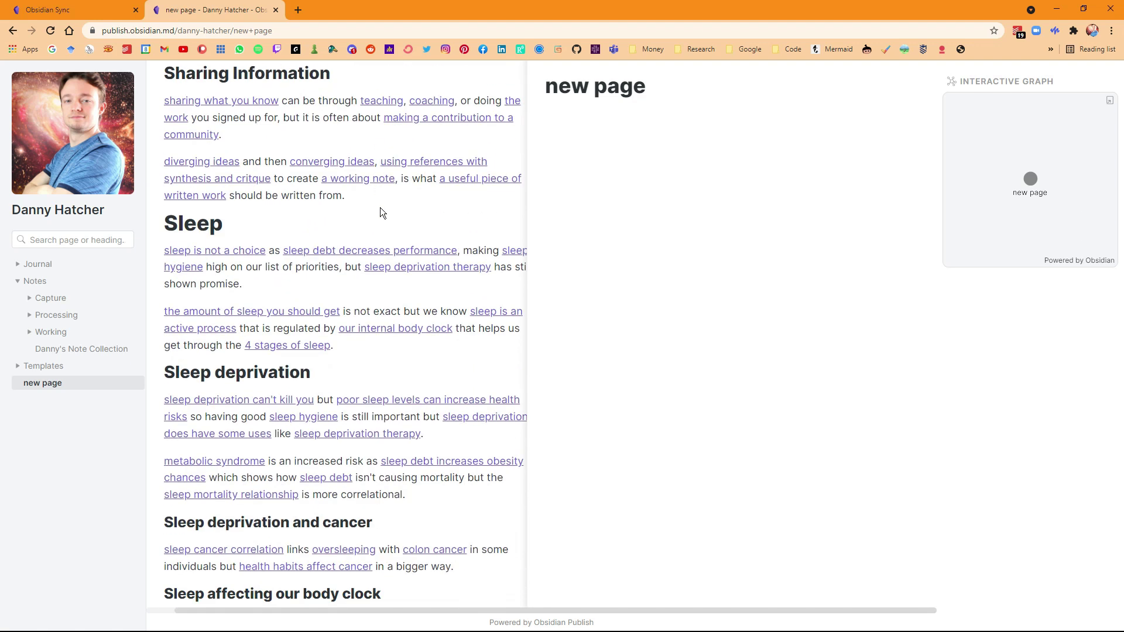
pyautogui.click(388, 214)
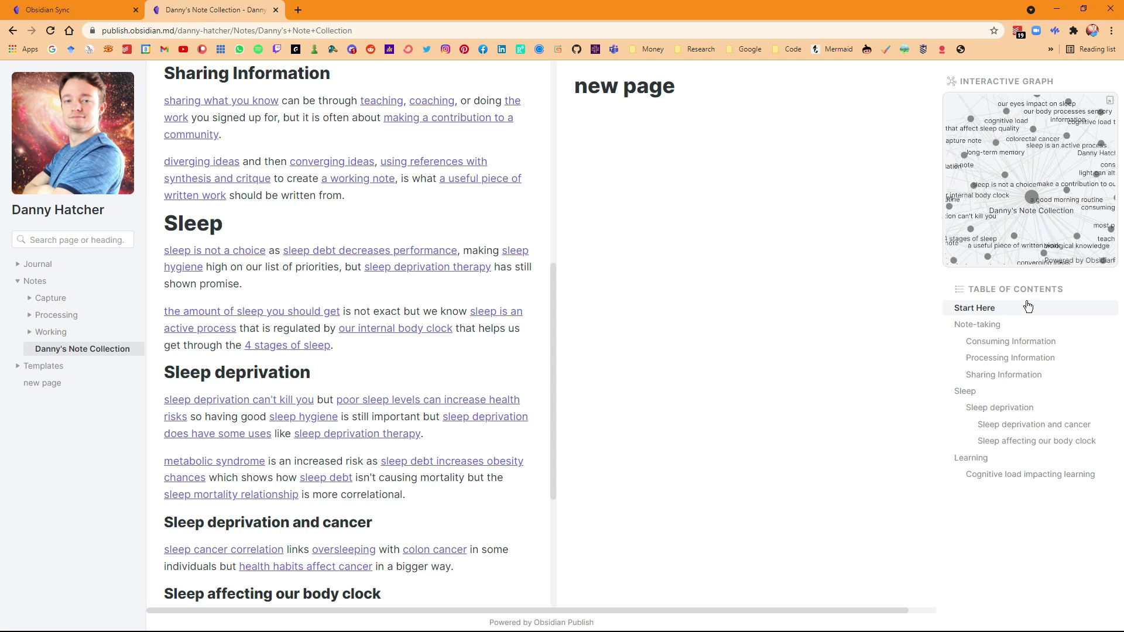
pyautogui.click(1110, 100)
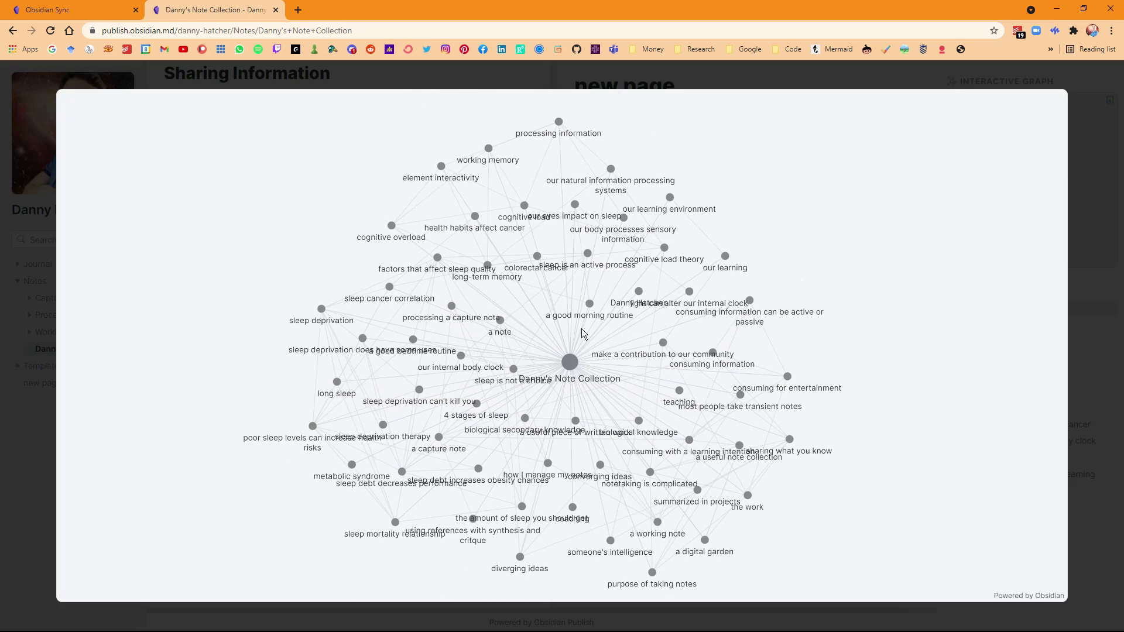
pyautogui.click(538, 259)
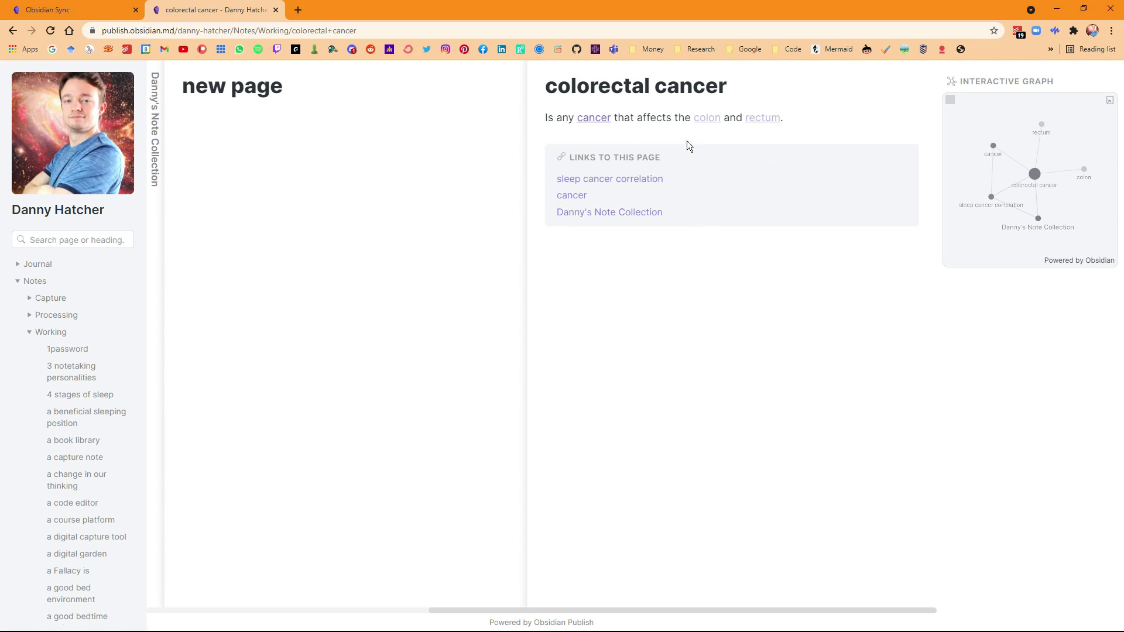
# Collapse the Working and Notes sidebar folders, then open note collection from colorectal cancer's backlinks.
pyautogui.moveTo(711, 123)
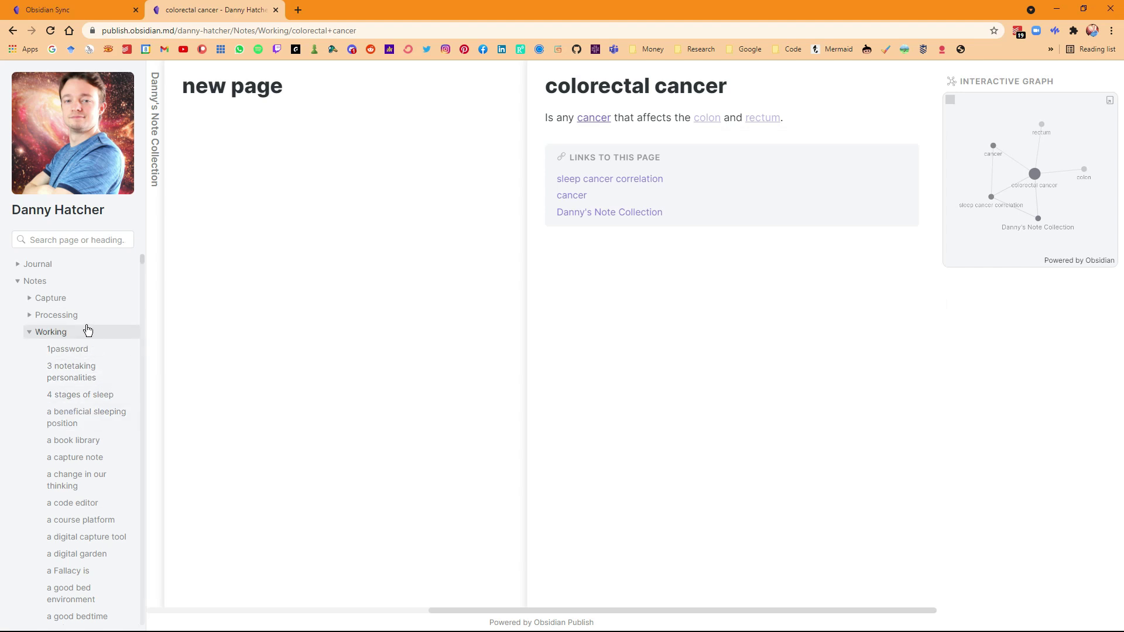
pyautogui.click(326, 230)
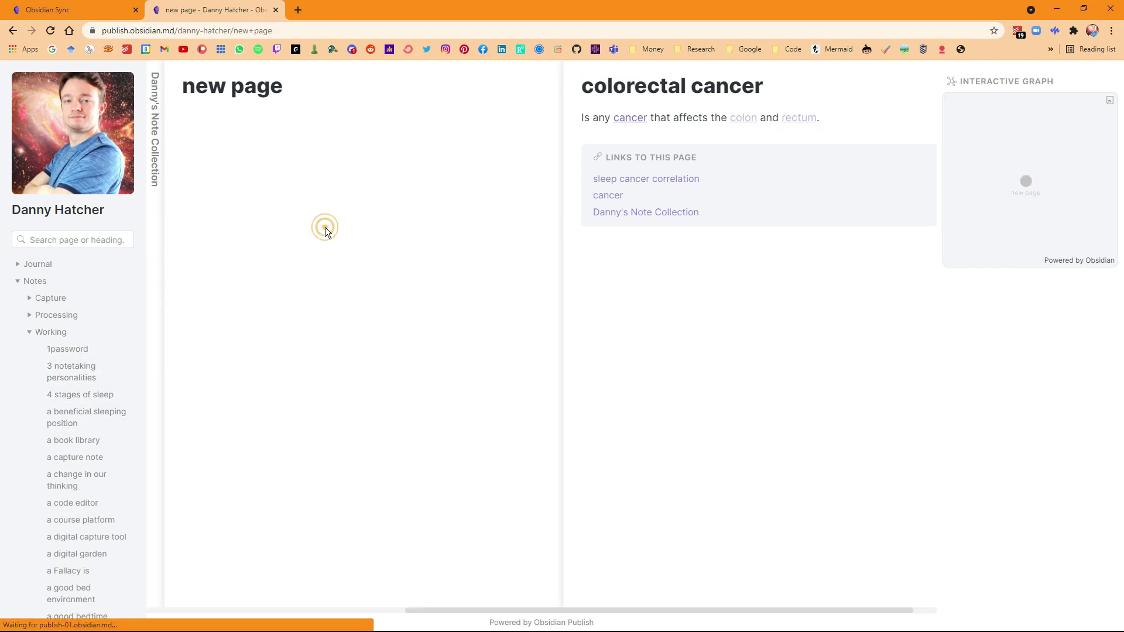
pyautogui.click(73, 331)
pyautogui.click(47, 282)
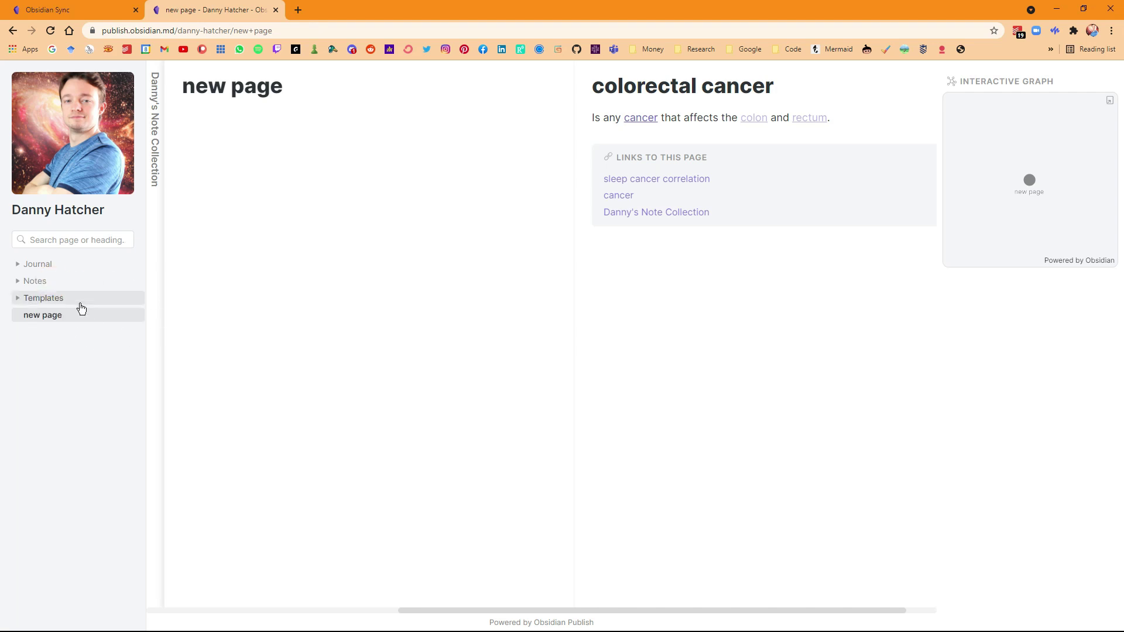
pyautogui.click(628, 89)
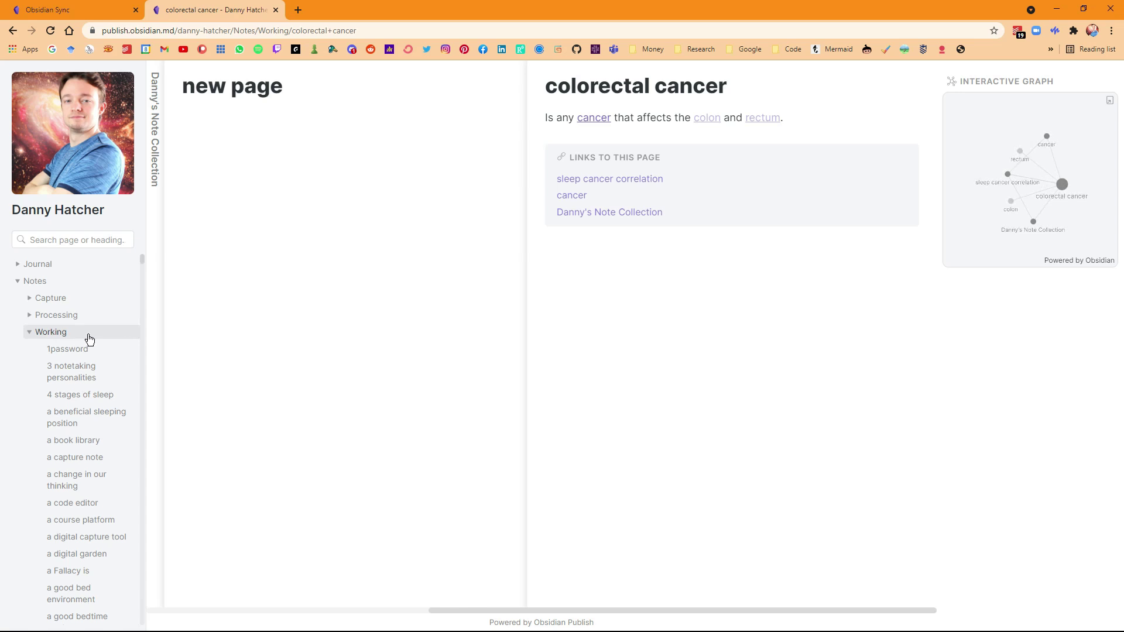
pyautogui.click(622, 214)
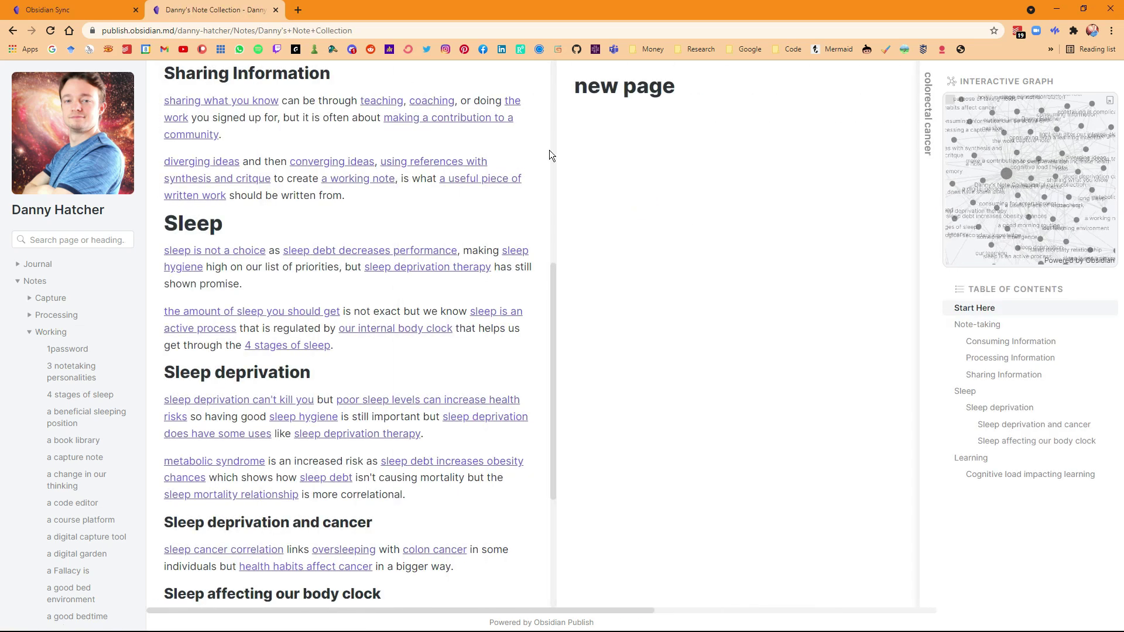
pyautogui.moveTo(358, 233)
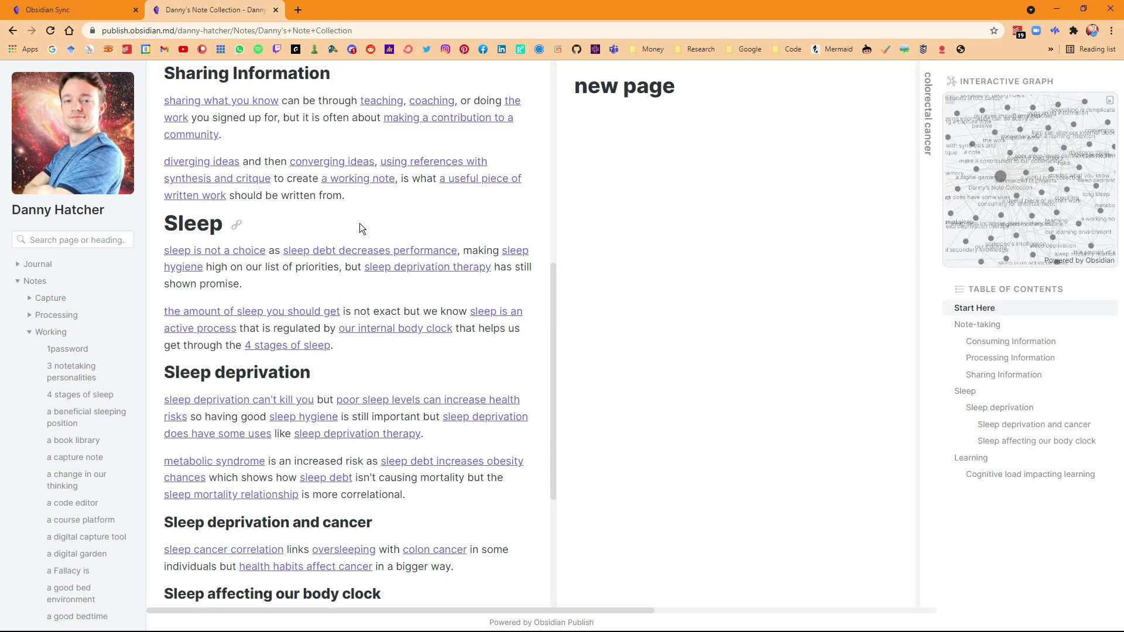
pyautogui.scroll(-4, 360, 223)
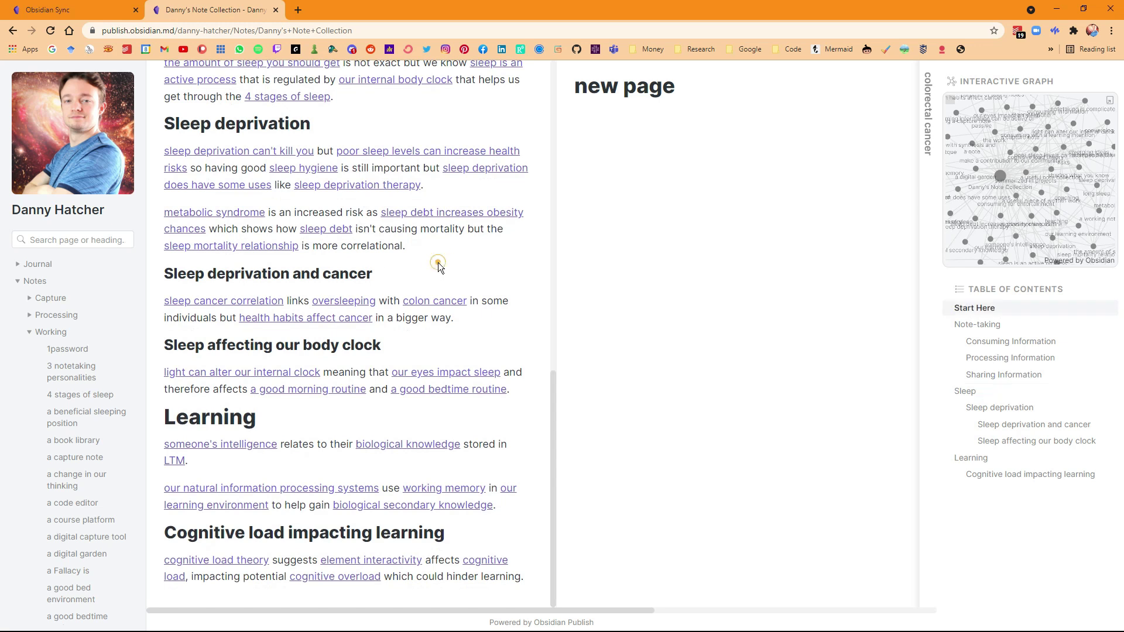
# Open the long sleep note, then the 04-10-2021 journal page from the Journal folder.
pyautogui.click(344, 309)
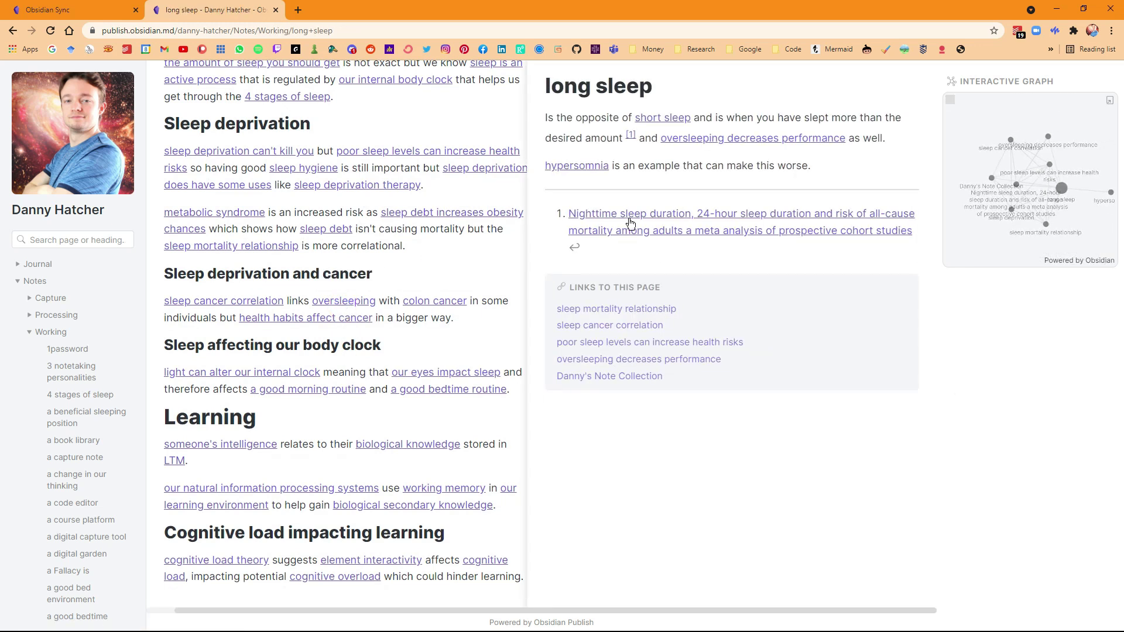
pyautogui.moveTo(653, 231)
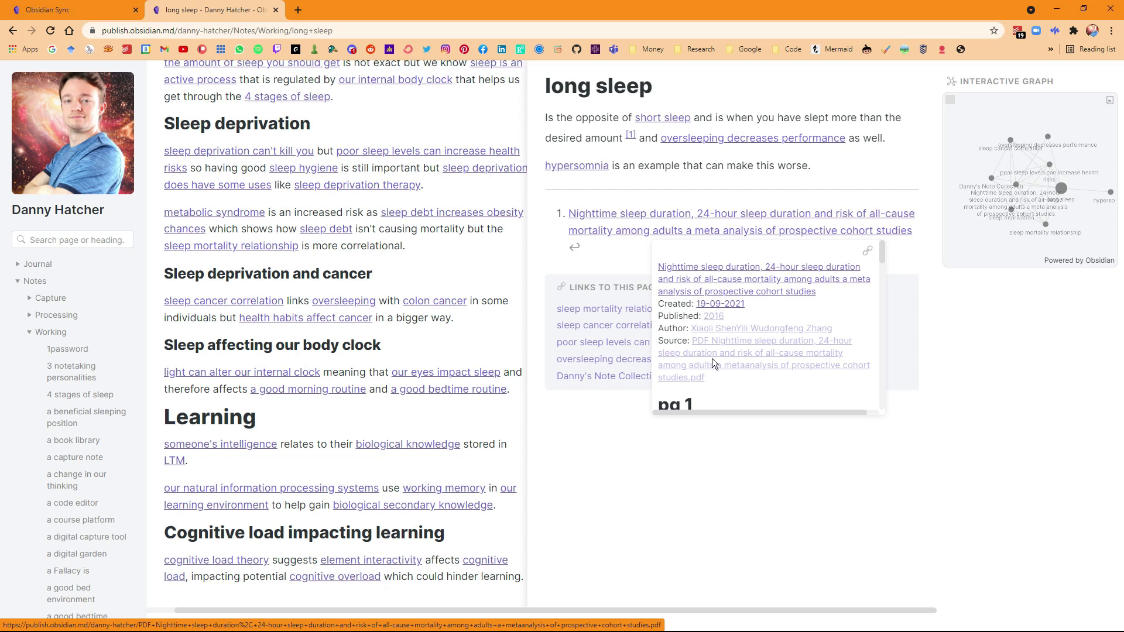
pyautogui.moveTo(721, 359)
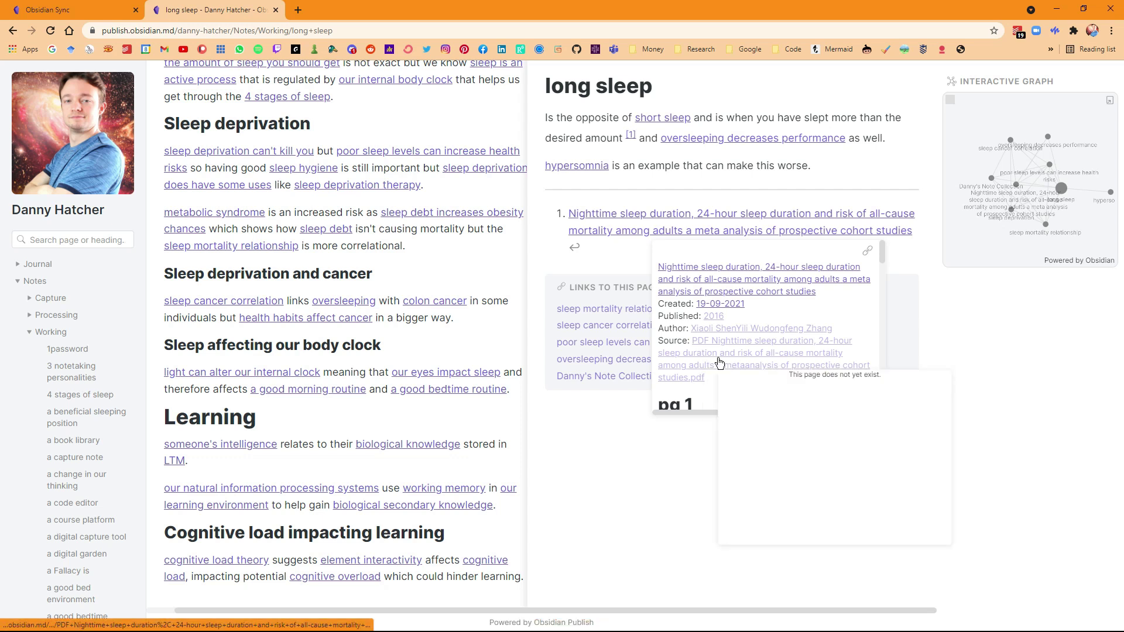
pyautogui.click(53, 267)
pyautogui.click(56, 315)
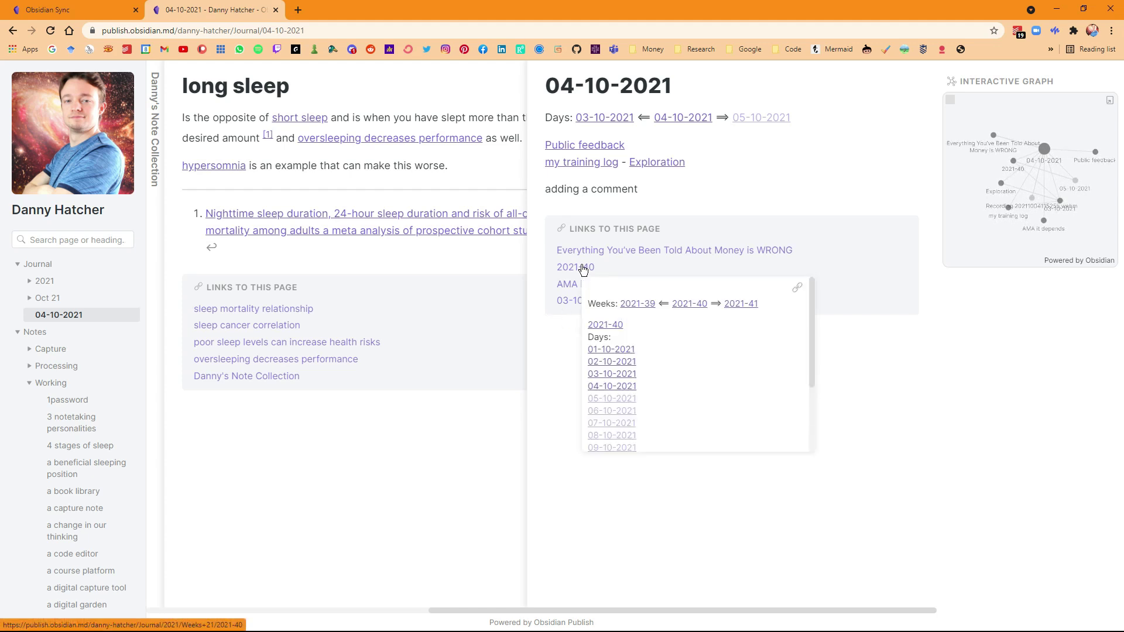
# Open the 2021-40 week note, then follow AMA it depends through to the goals note.
pyautogui.click(581, 267)
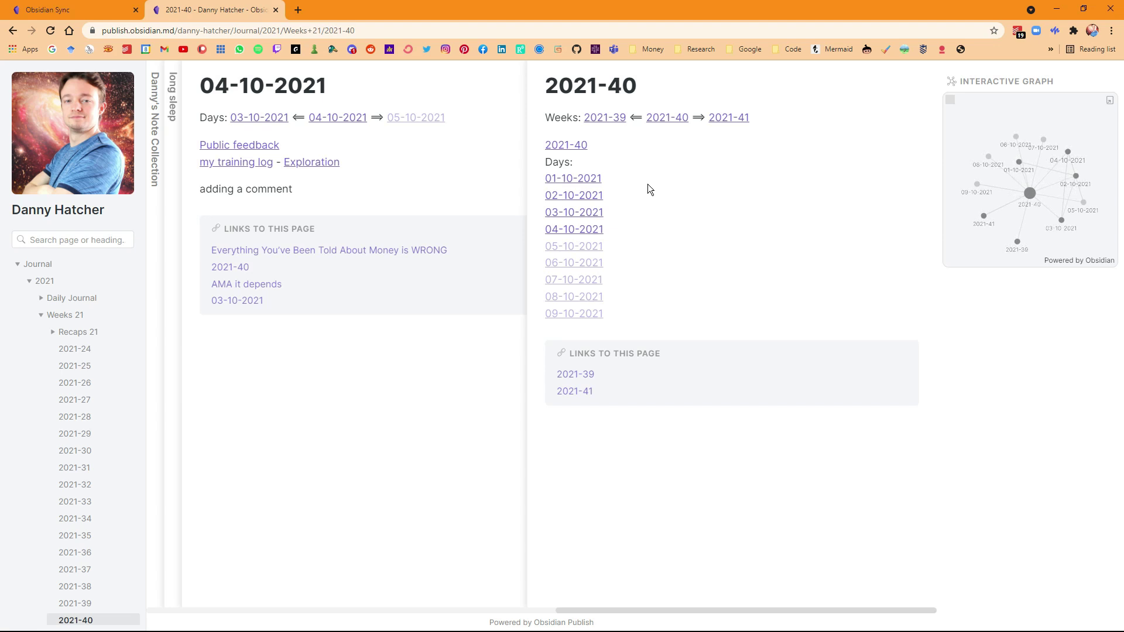
pyautogui.click(441, 194)
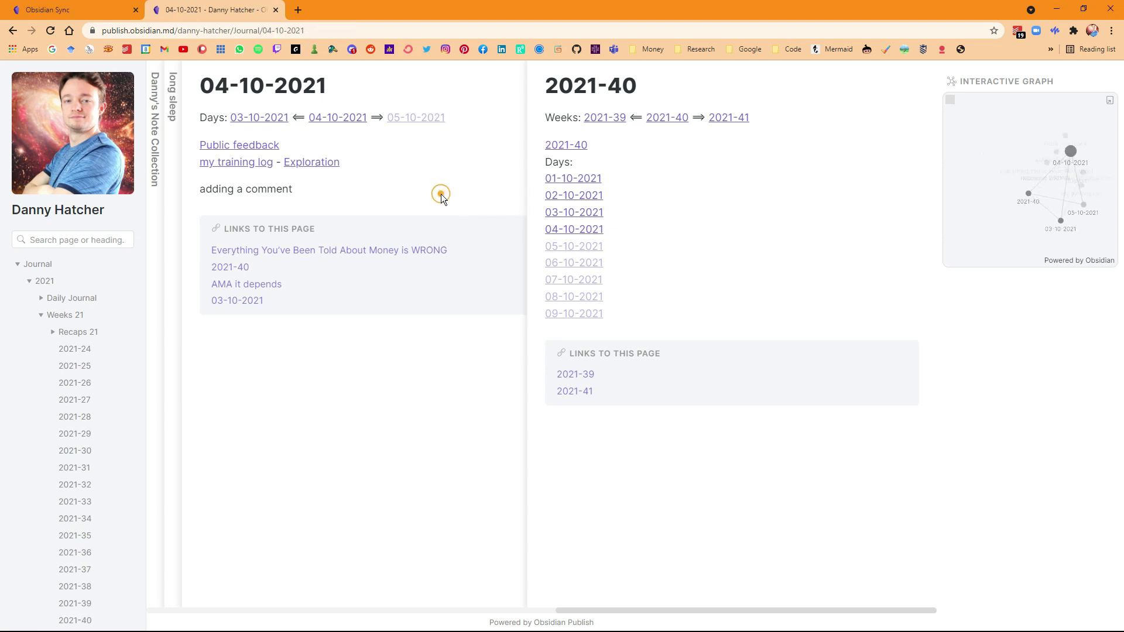
pyautogui.click(264, 285)
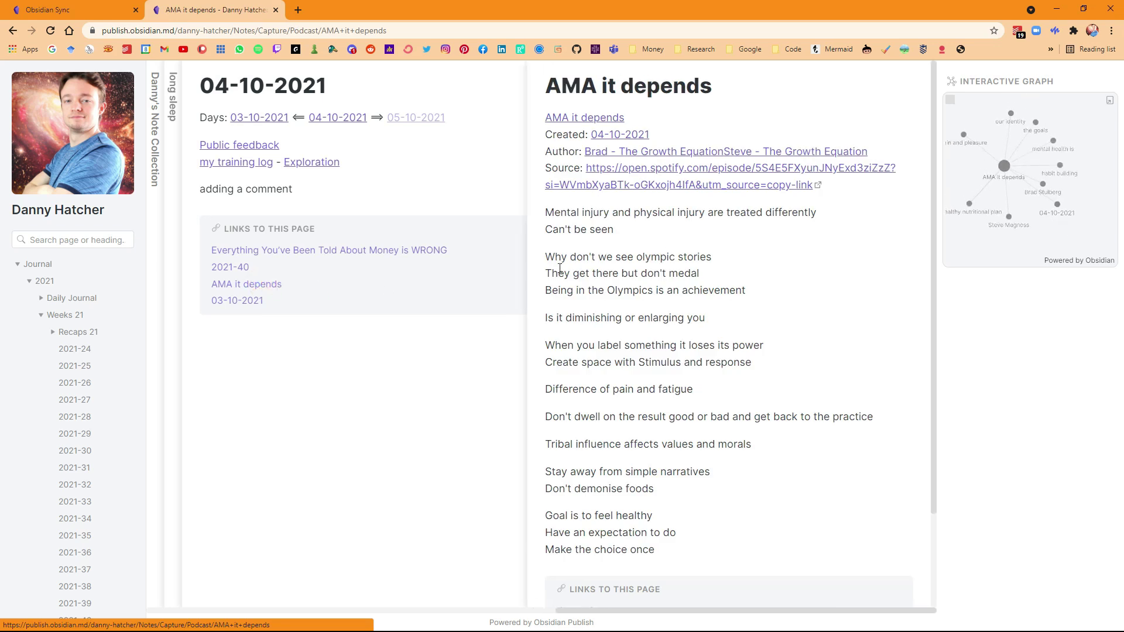
pyautogui.scroll(-2, 745, 238)
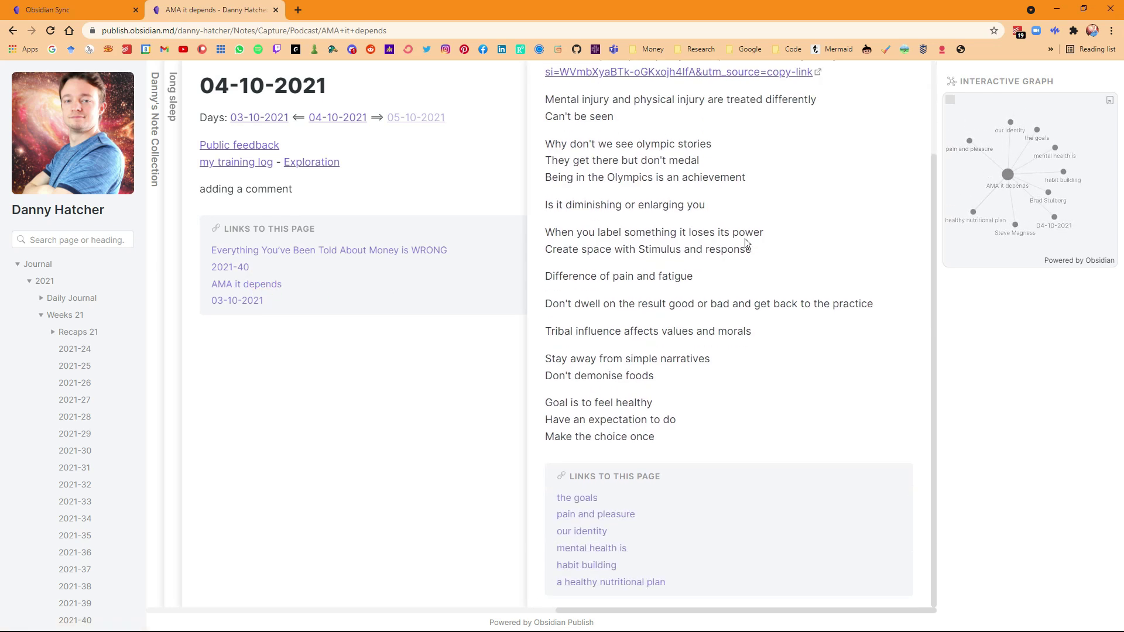
pyautogui.scroll(2, 692, 342)
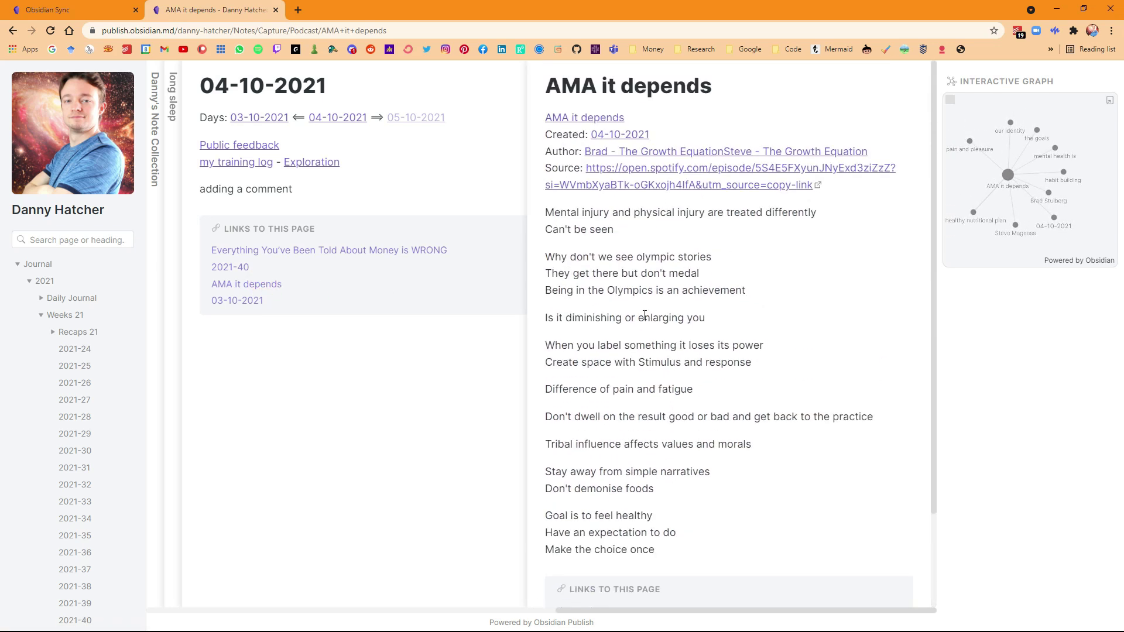
pyautogui.scroll(-2, 698, 332)
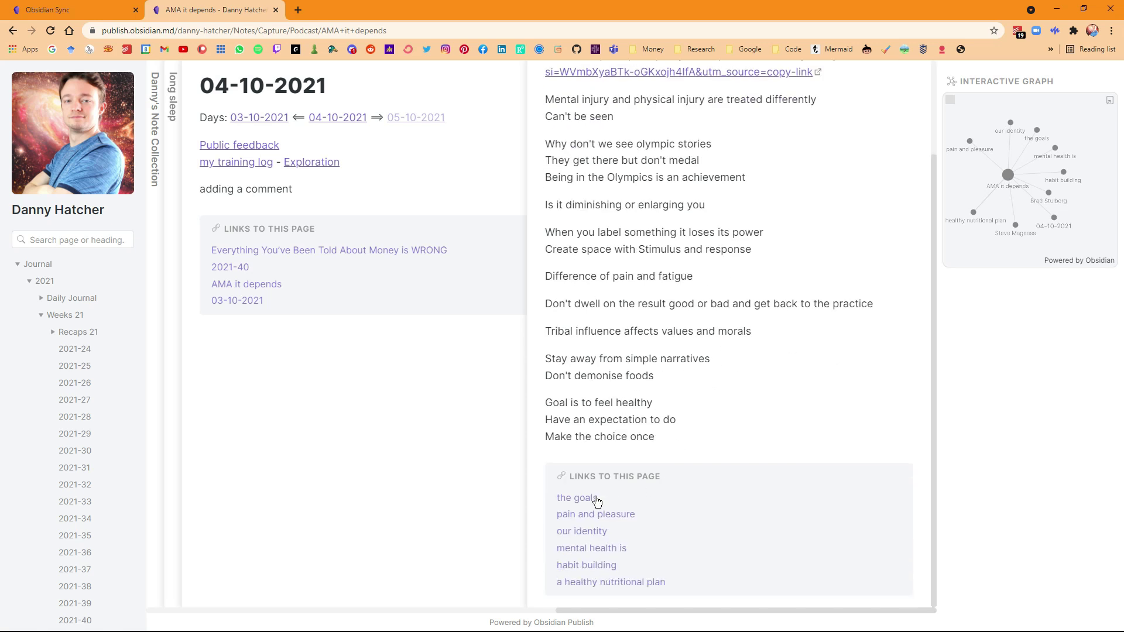
pyautogui.click(565, 498)
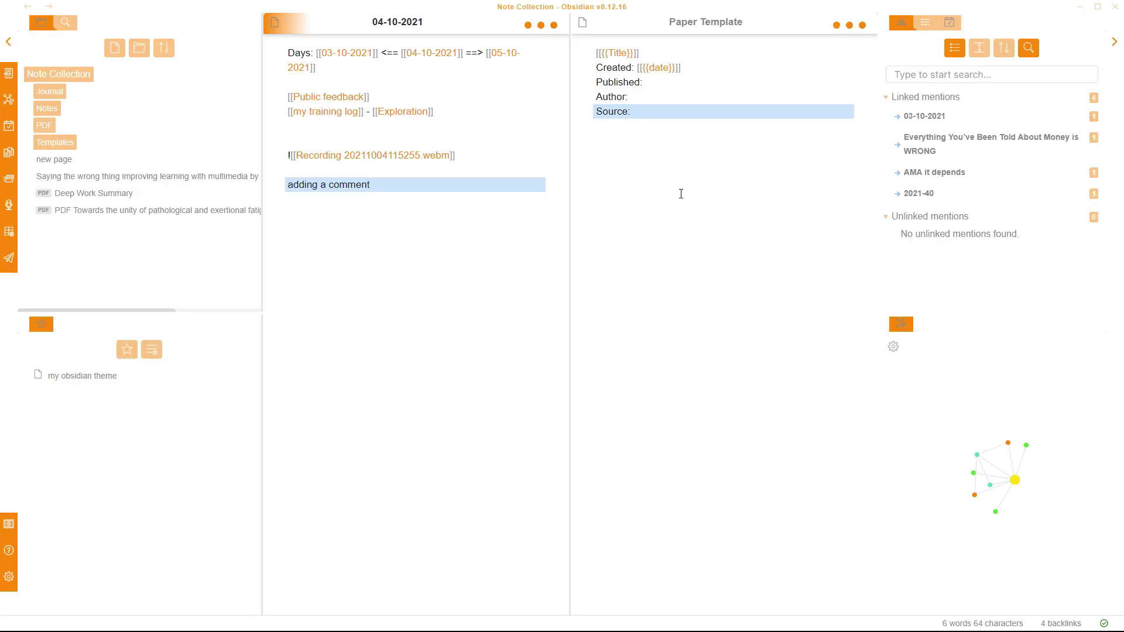
# Delete the empty 'new page' note and undo the 'adding a comment' line.
pyautogui.click(680, 194)
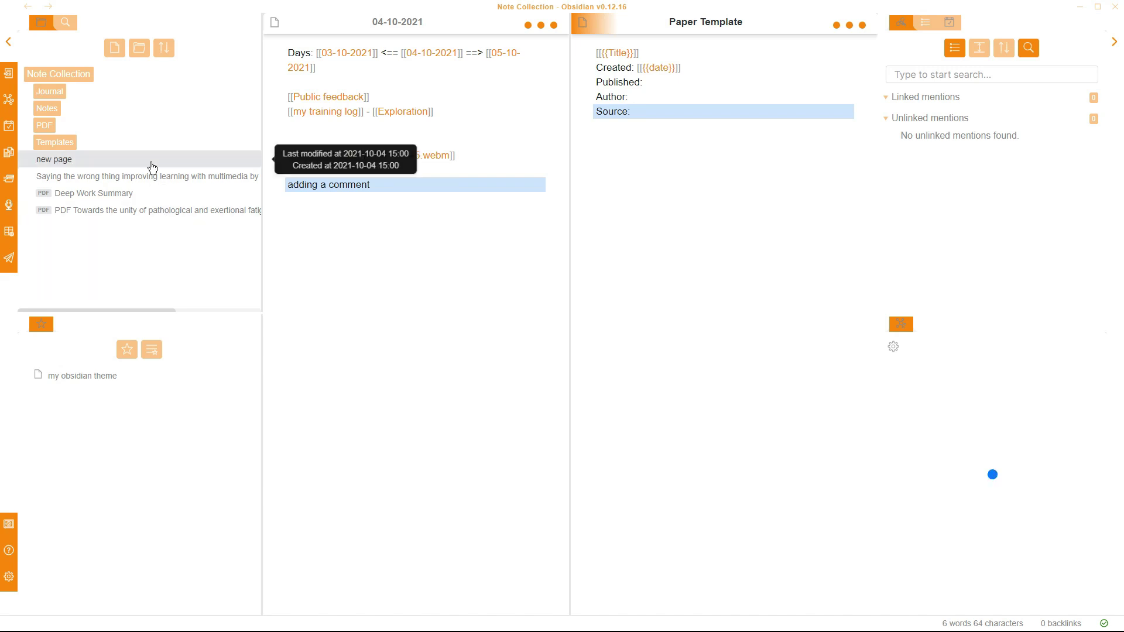
pyautogui.click(152, 168)
pyautogui.click(387, 184)
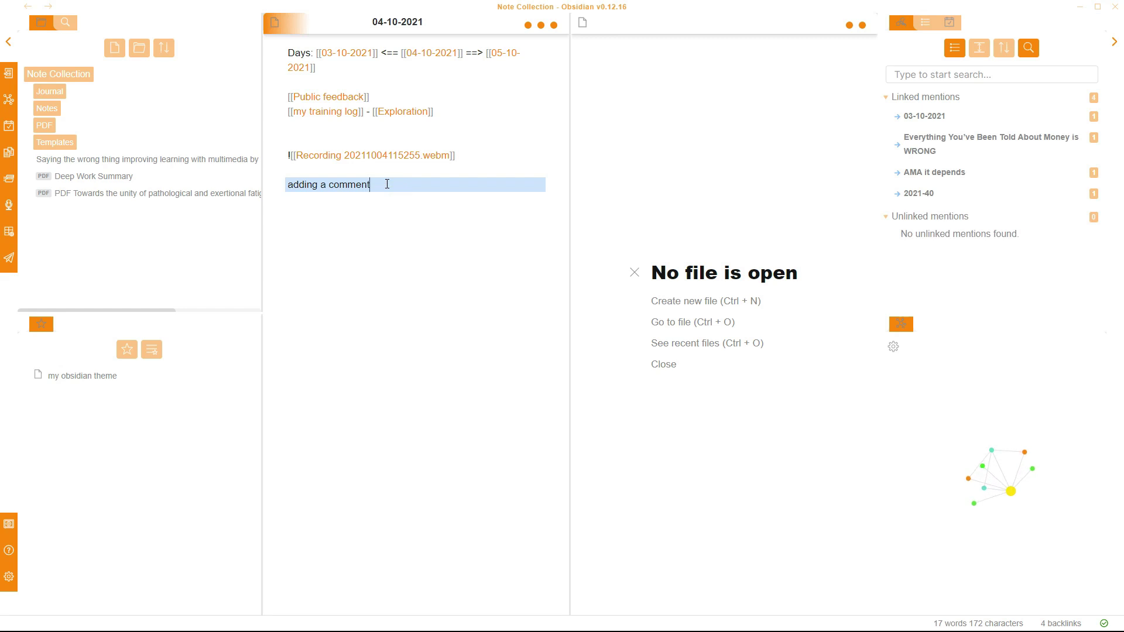
pyautogui.hotkey('ctrl', 'z')
# Publish the changes, updating 04-10-2021 and removing 'new page' from the site.
pyautogui.click(9, 258)
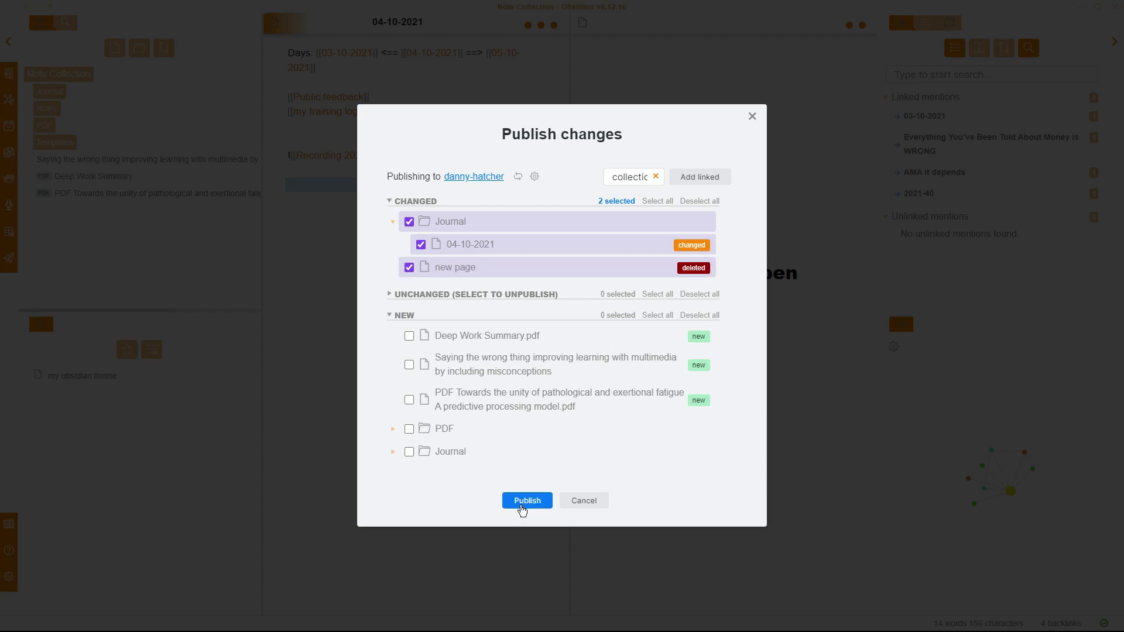
pyautogui.click(523, 504)
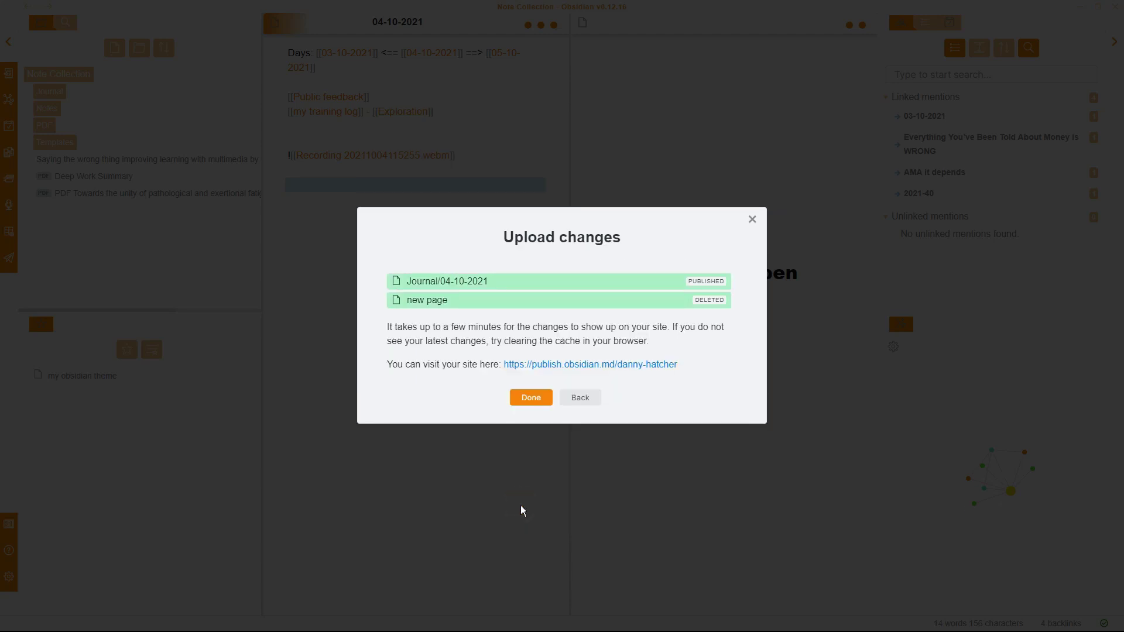
pyautogui.click(530, 404)
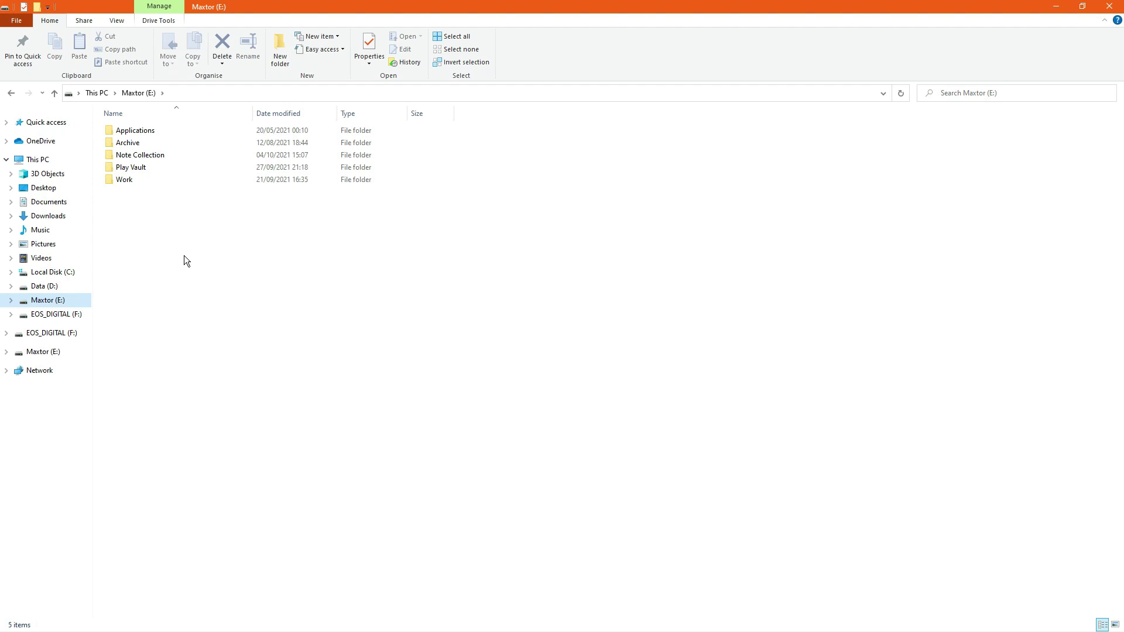
# Copy Dannys Theme from Note Collection/.obsidian/themes into Note Collection and rename it 'publish'.
pyautogui.doubleClick(167, 156)
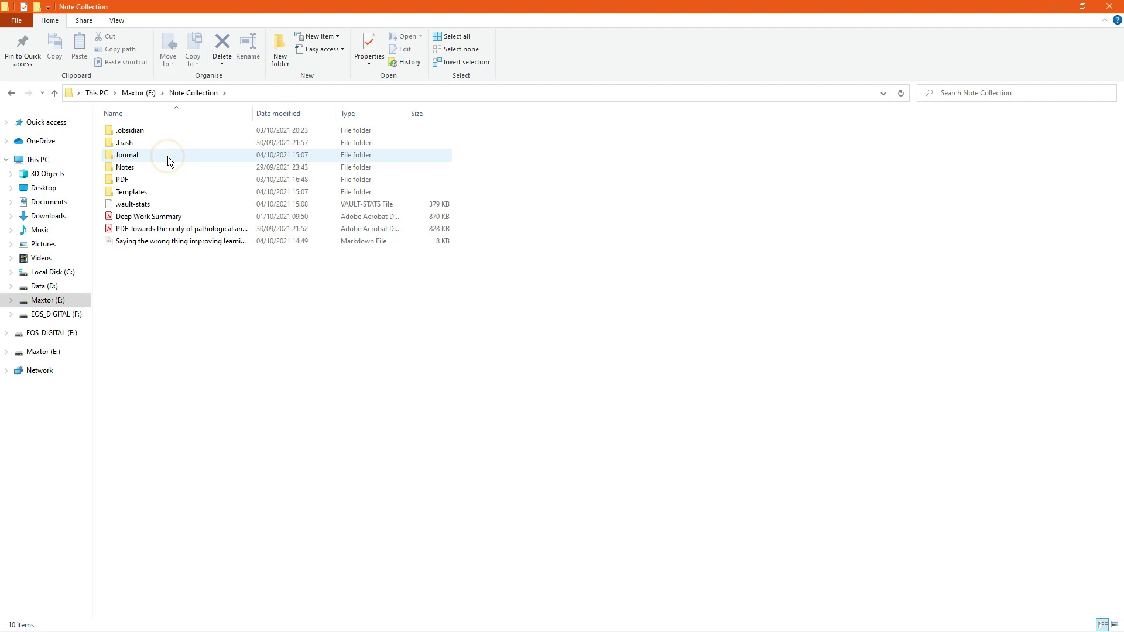
pyautogui.doubleClick(166, 133)
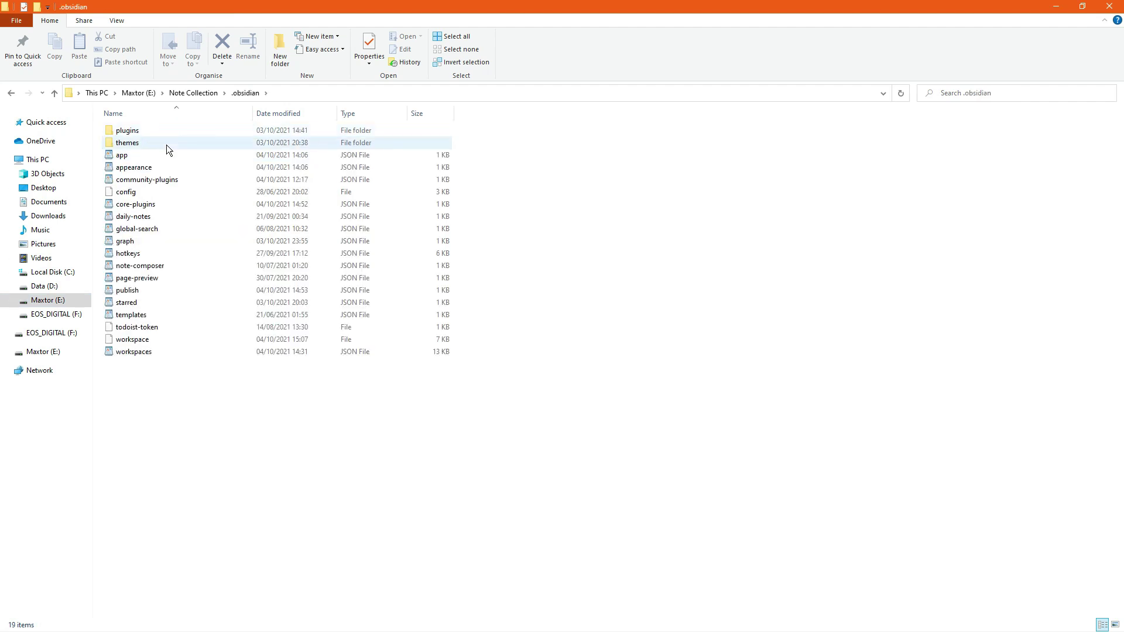
pyautogui.doubleClick(167, 143)
pyautogui.click(166, 145)
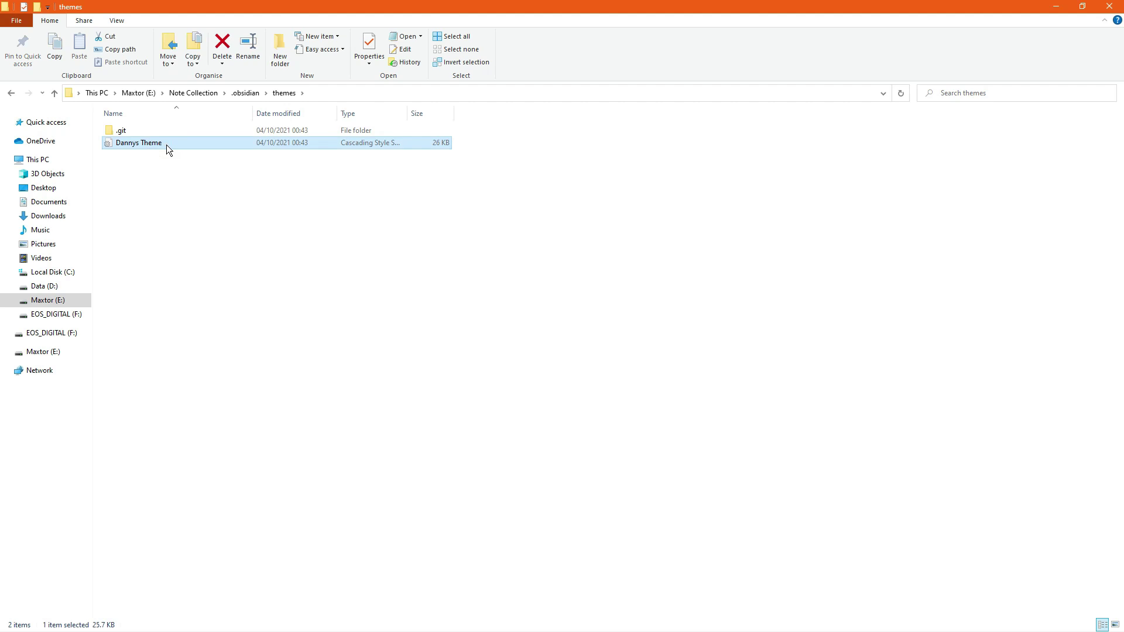
pyautogui.hotkey('alt', 'Up')
pyautogui.hotkey('alt', 'Up')
pyautogui.click(209, 322)
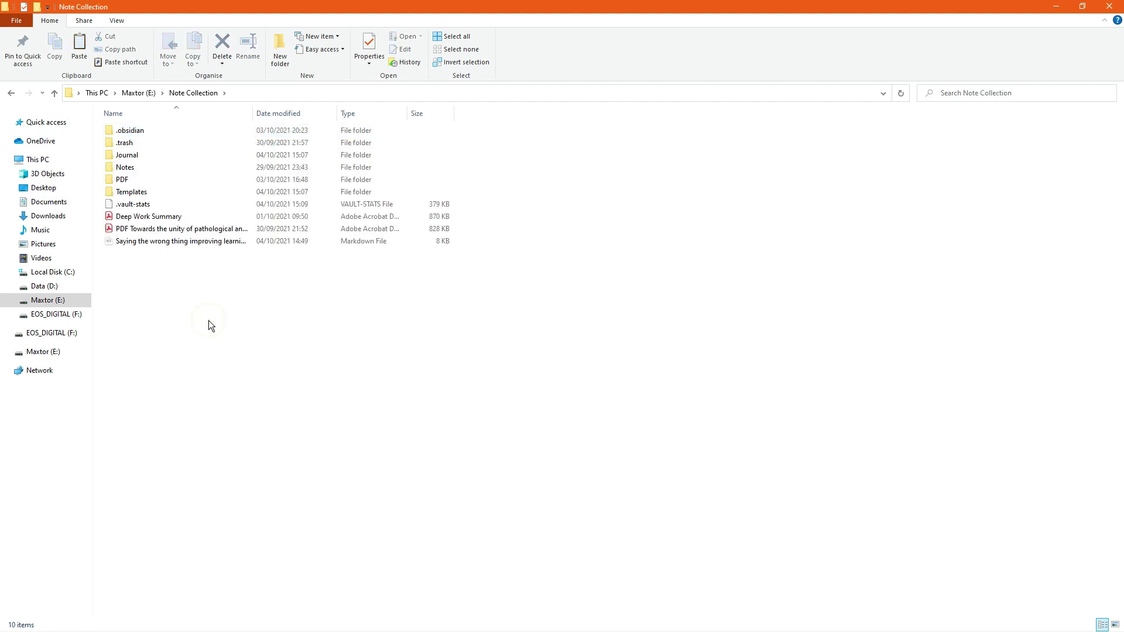
pyautogui.hotkey('ctrl', 'v')
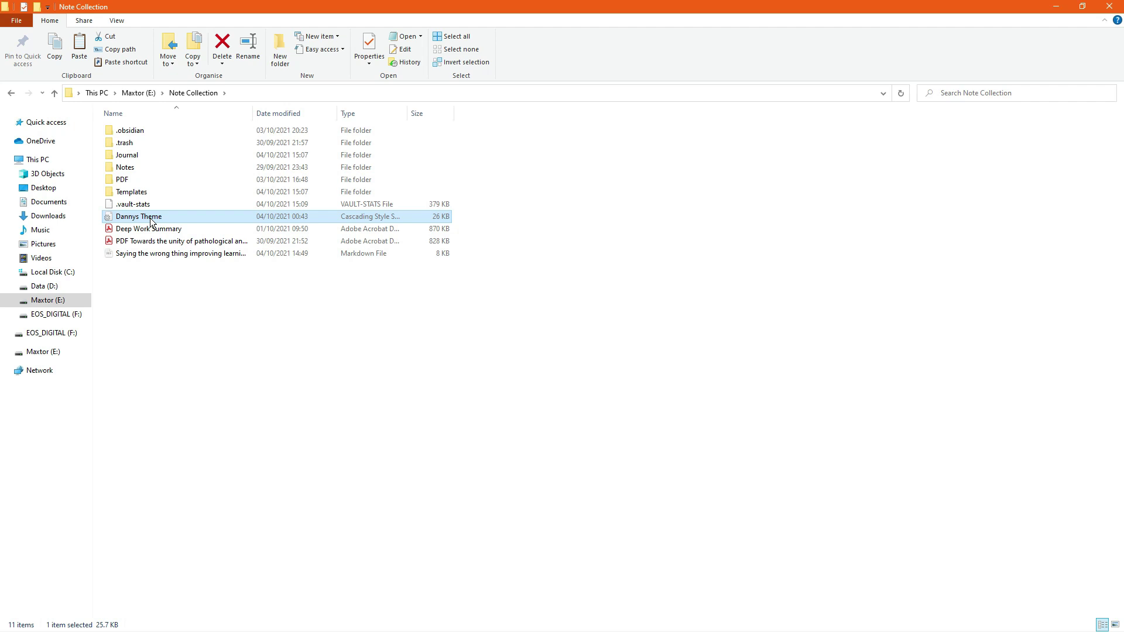
pyautogui.press('F2')
pyautogui.write('publish')
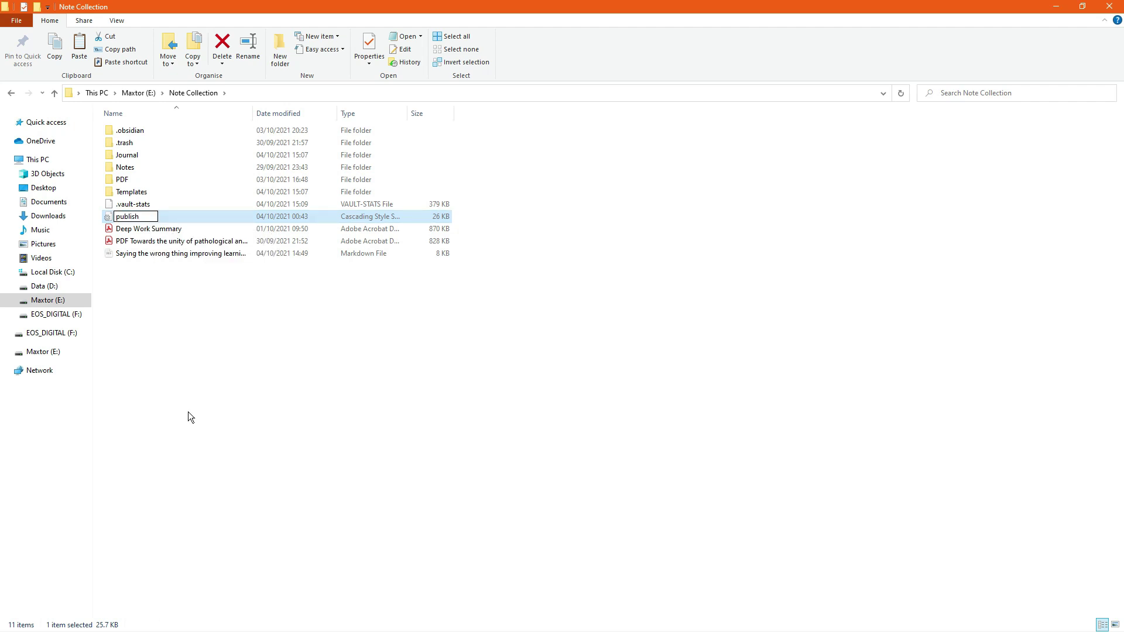
pyautogui.press('Return')
pyautogui.hotkey('alt', 'Tab')
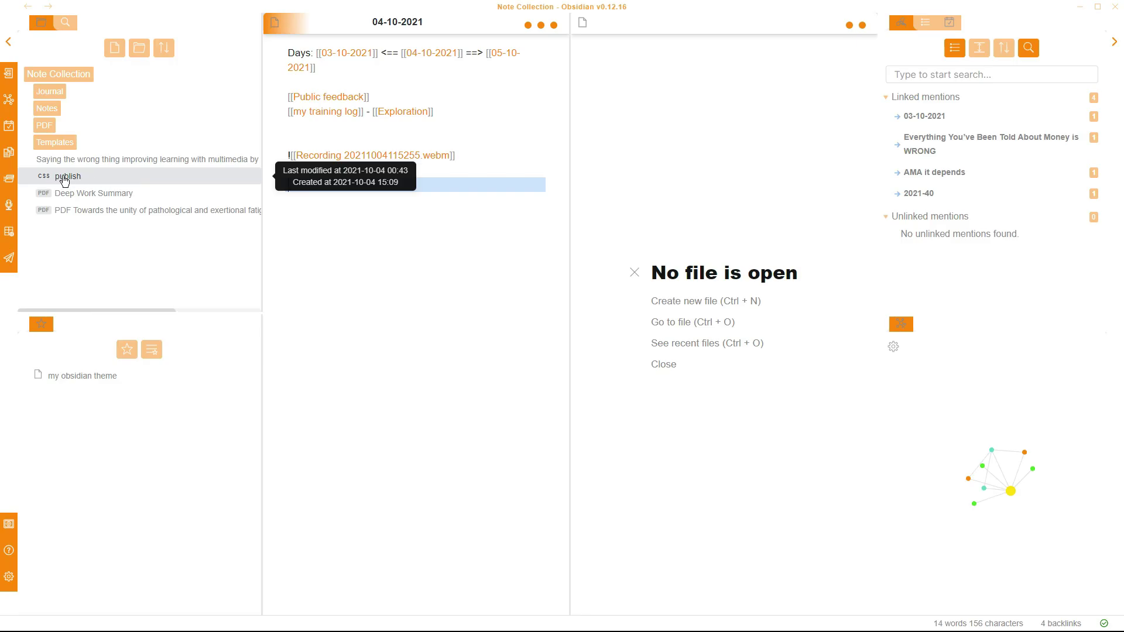
# Publish the new publish.css stylesheet listed under New changes.
pyautogui.click(9, 257)
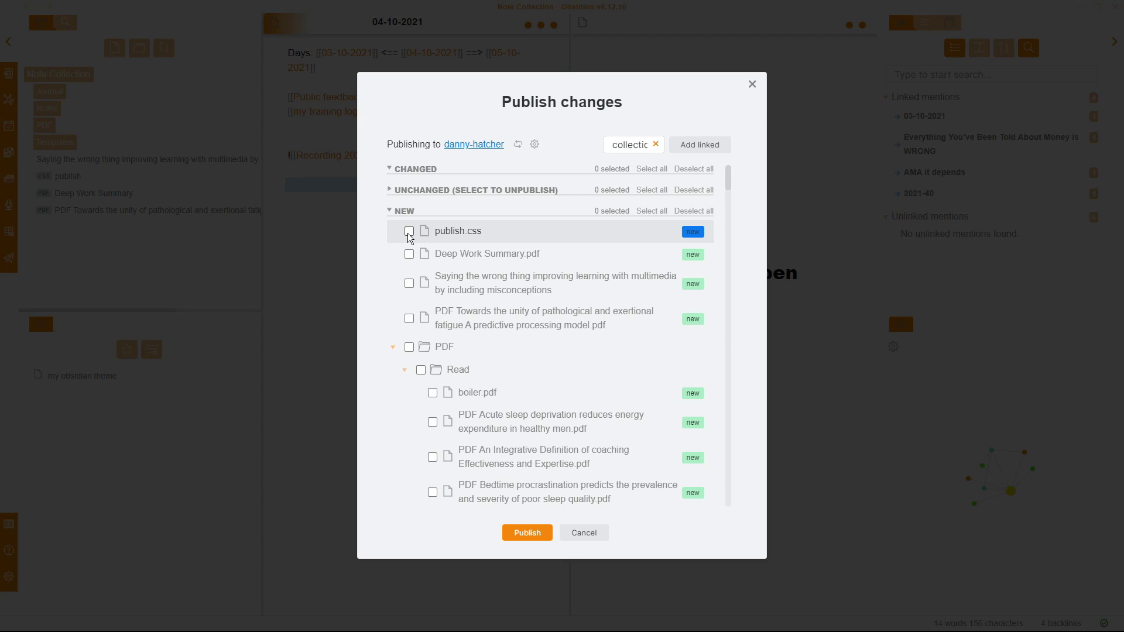
pyautogui.click(409, 232)
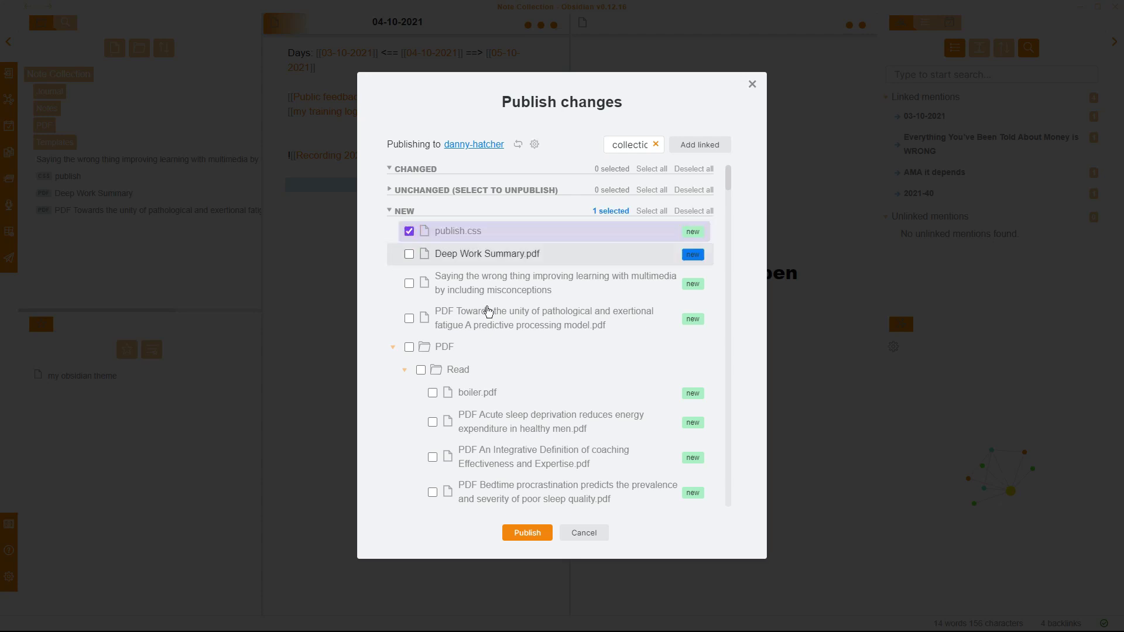
pyautogui.click(527, 533)
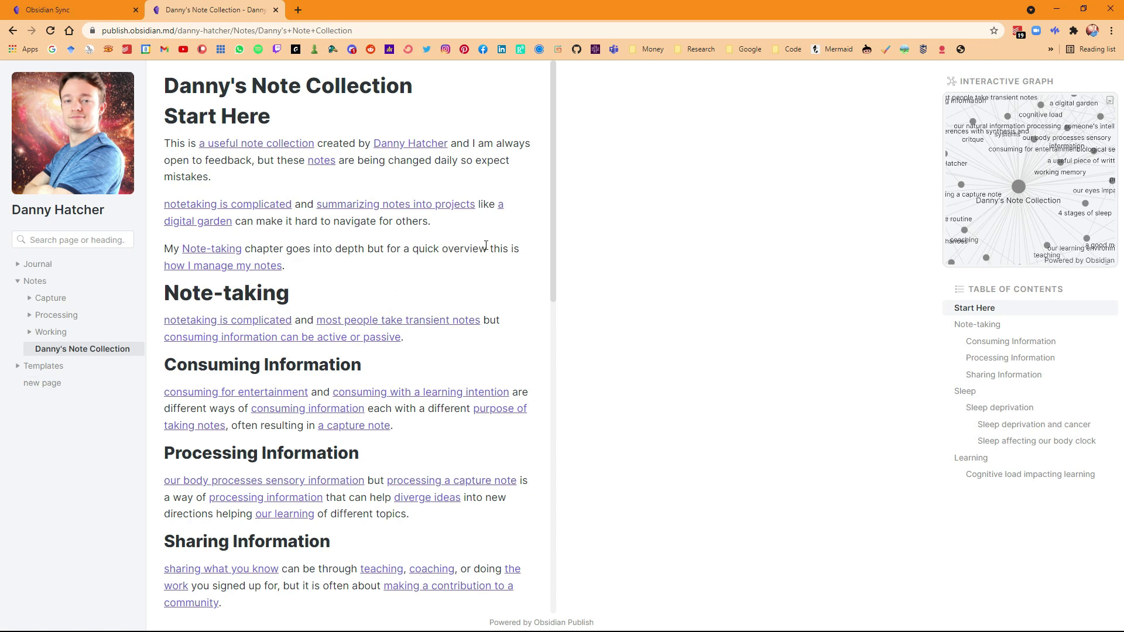
# Clear Chrome's cached images and files so the site shows the orange publish.css theme.
pyautogui.click(1111, 30)
pyautogui.moveTo(1032, 202)
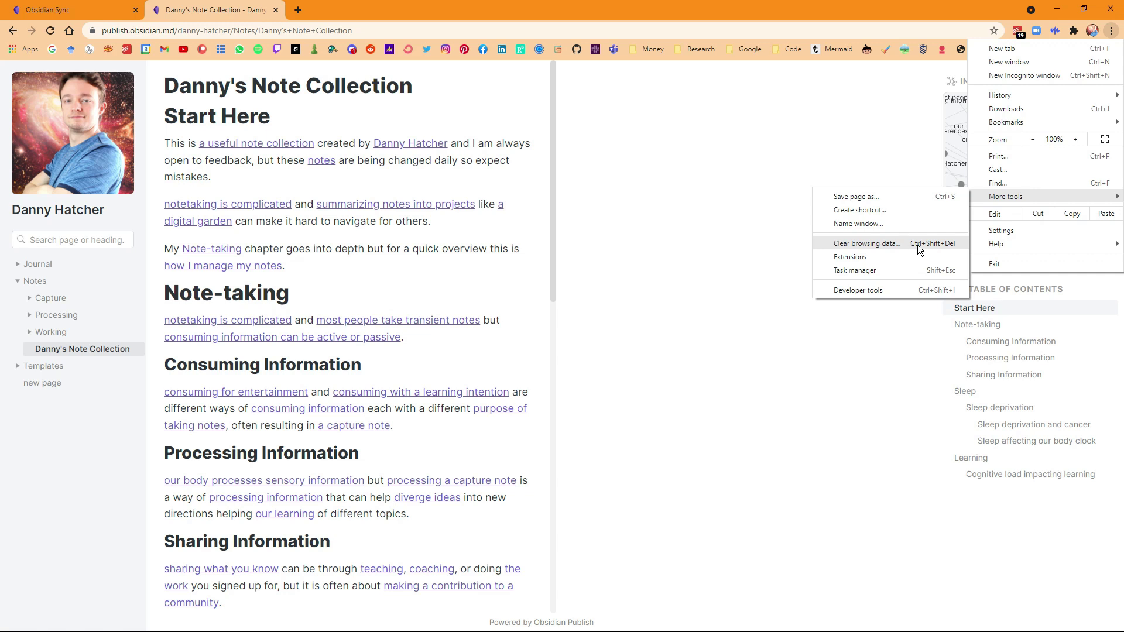
pyautogui.click(950, 244)
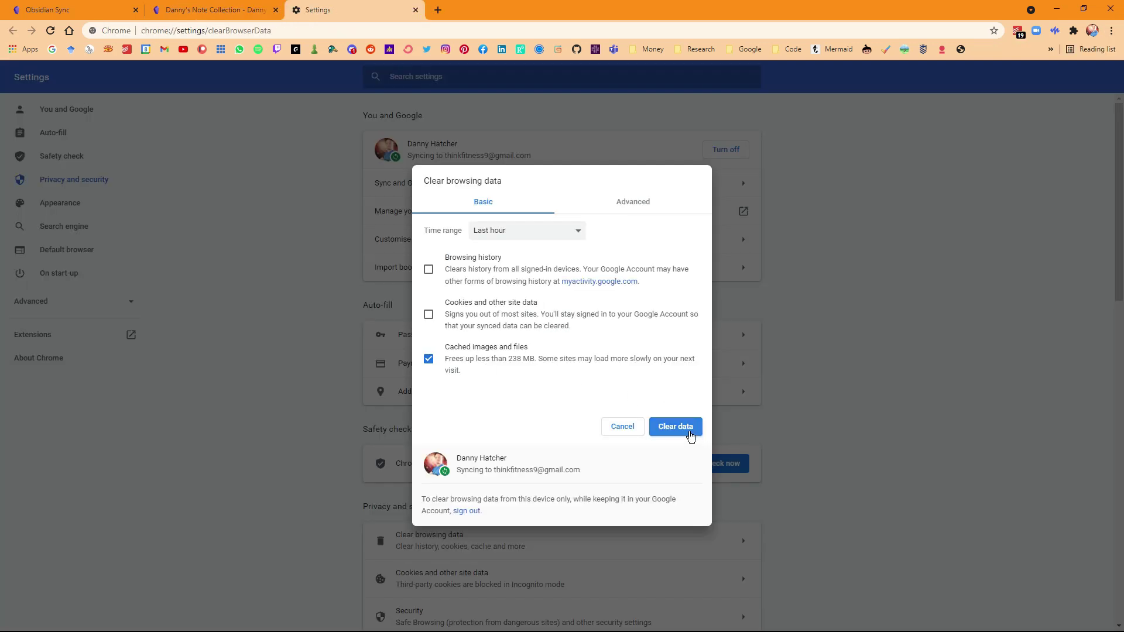
pyautogui.hotkey('ctrl', 'shift', 'Tab')
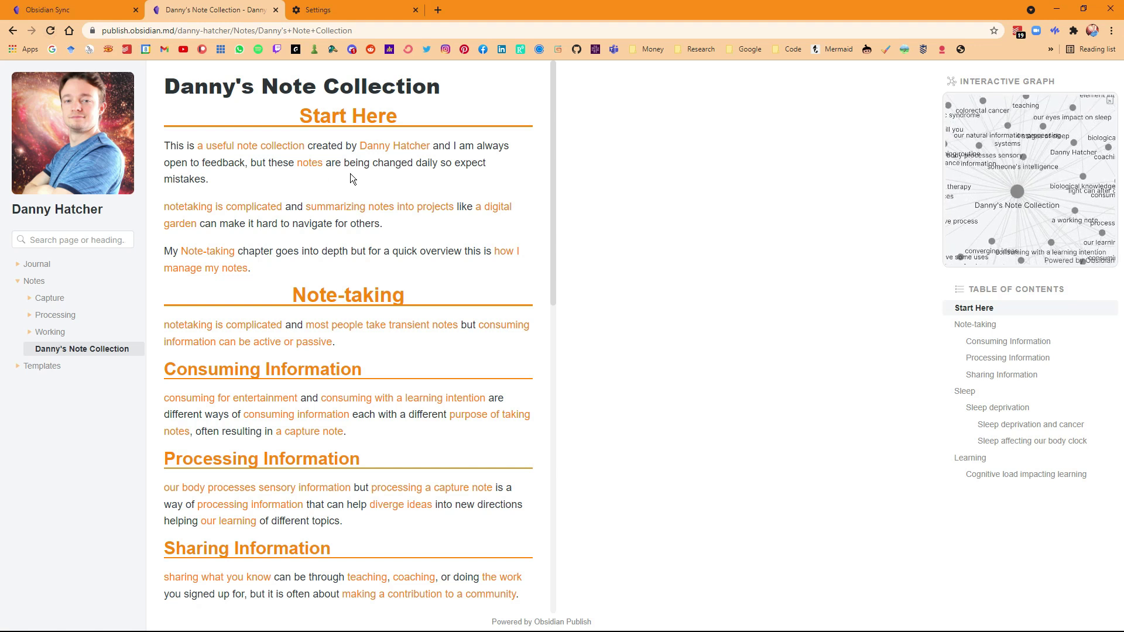
pyautogui.moveTo(392, 146)
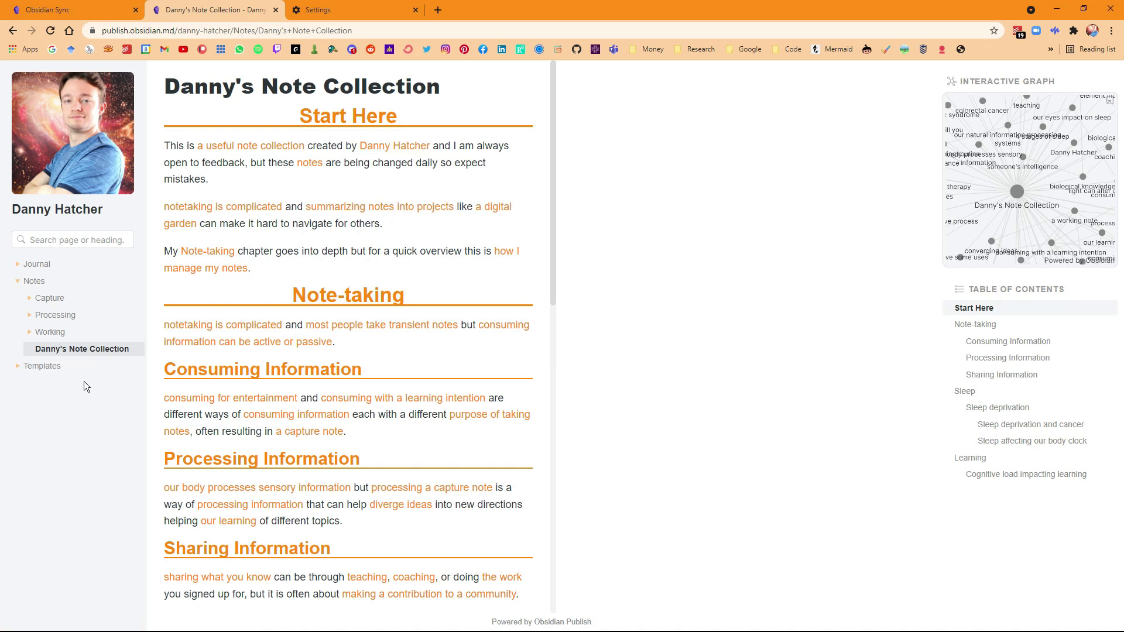
pyautogui.hotkey('alt', 'Tab')
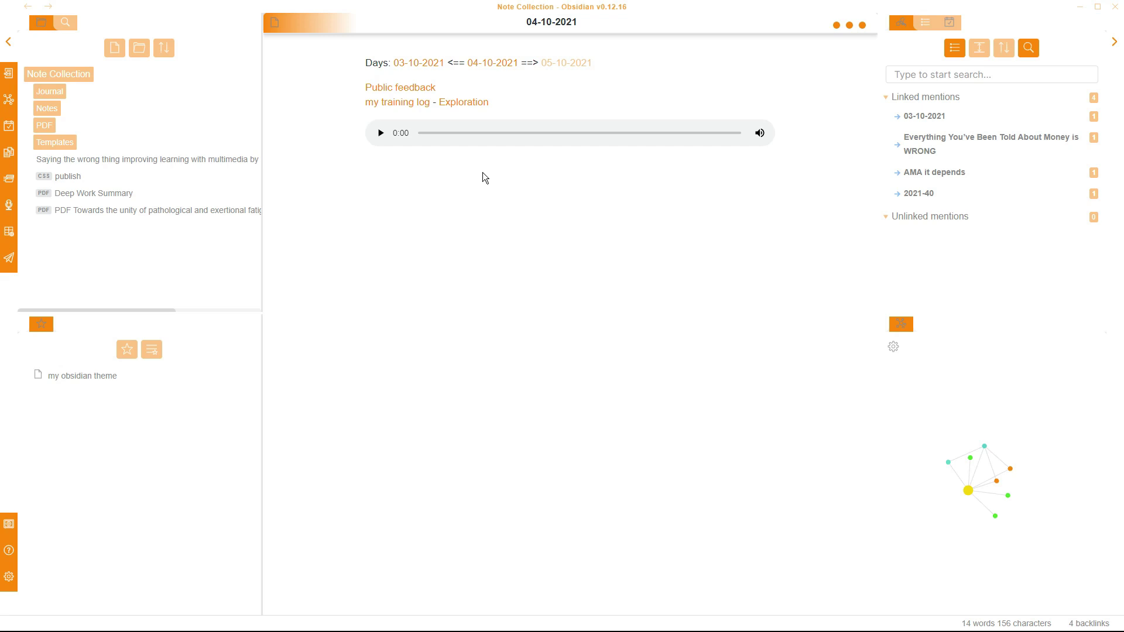
# Enable the Sync core plugin and view its options connected to the 'Sync Vault' remote.
pyautogui.hotkey('ctrl', ',')
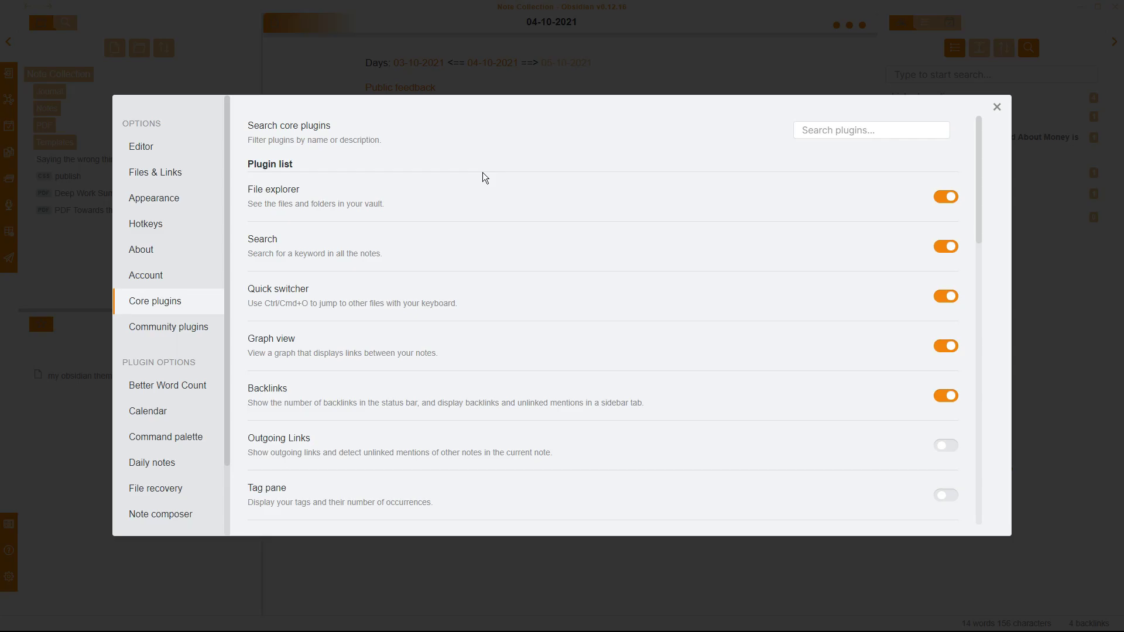
pyautogui.scroll(-15, 946, 409)
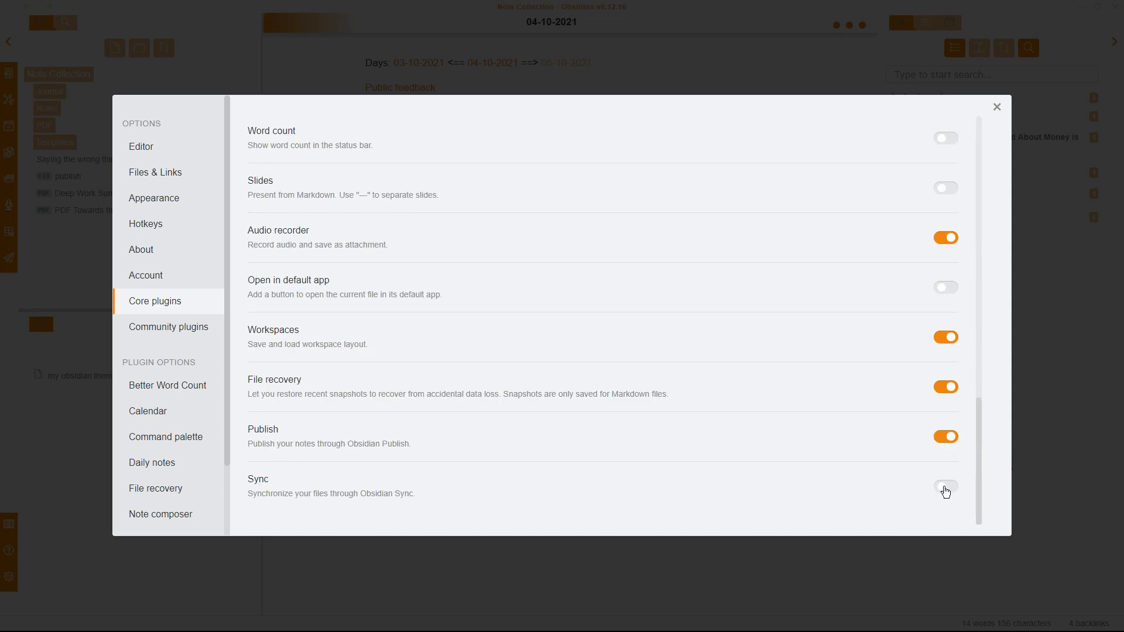
pyautogui.click(946, 489)
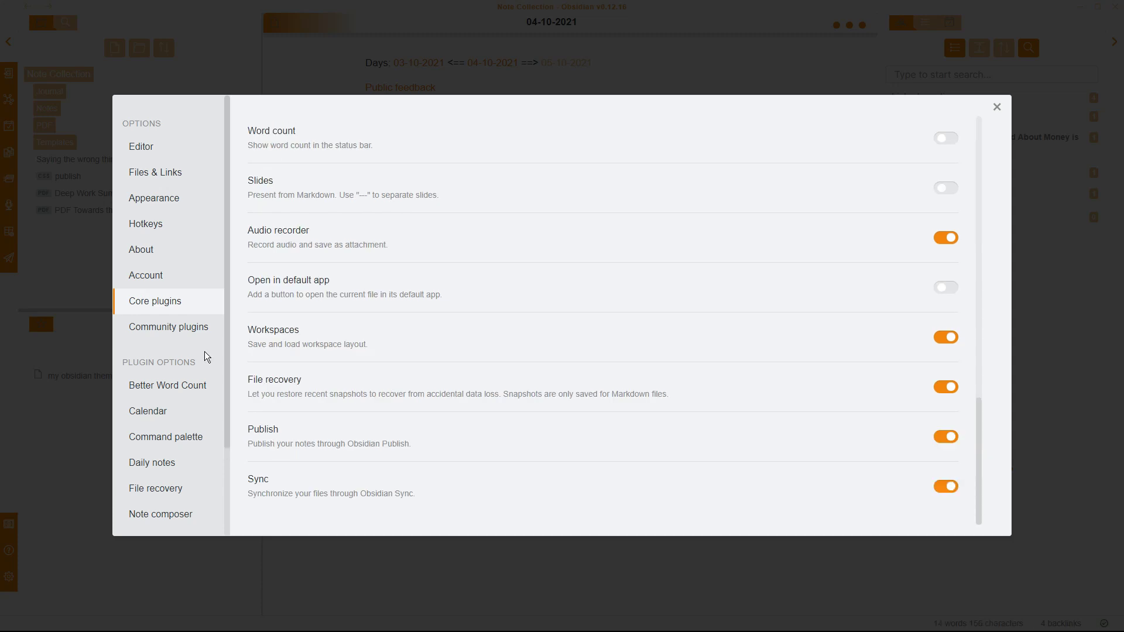
pyautogui.scroll(-2, 205, 357)
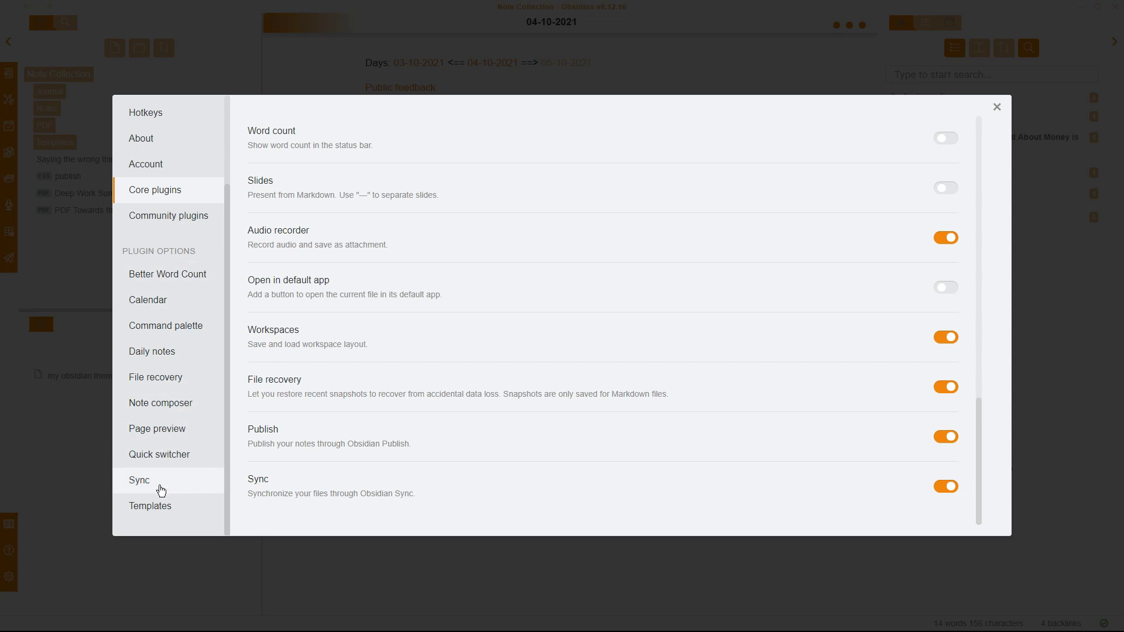
pyautogui.click(161, 491)
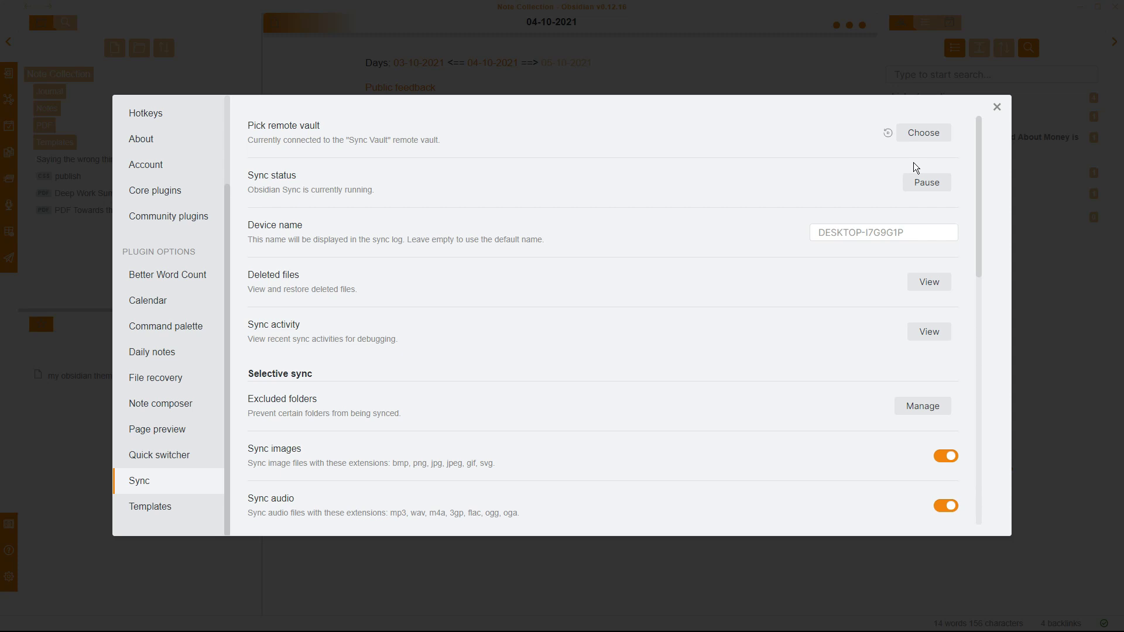
pyautogui.click(923, 133)
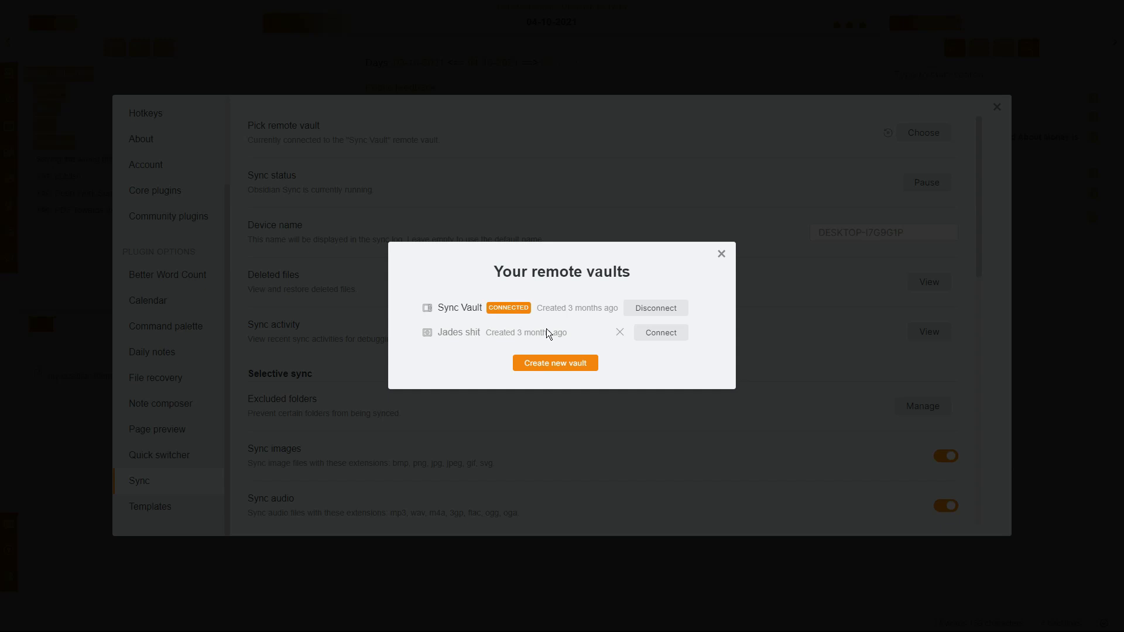
pyautogui.click(778, 201)
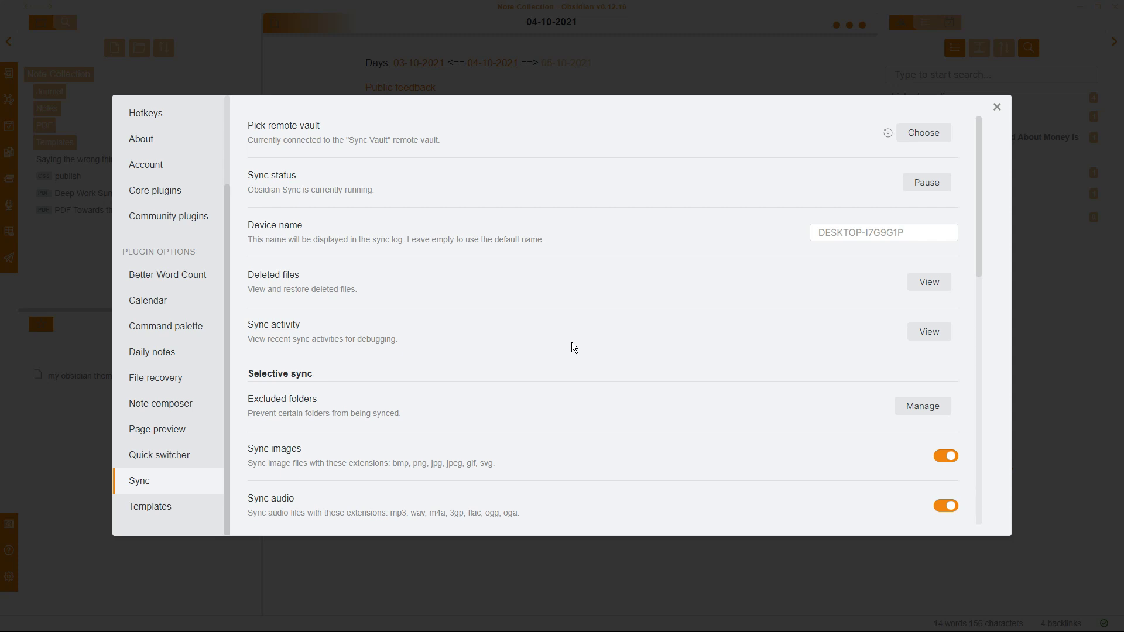
# Leave excluded folders empty, review vault configuration sync, and close Settings.
pyautogui.scroll(-4, 573, 348)
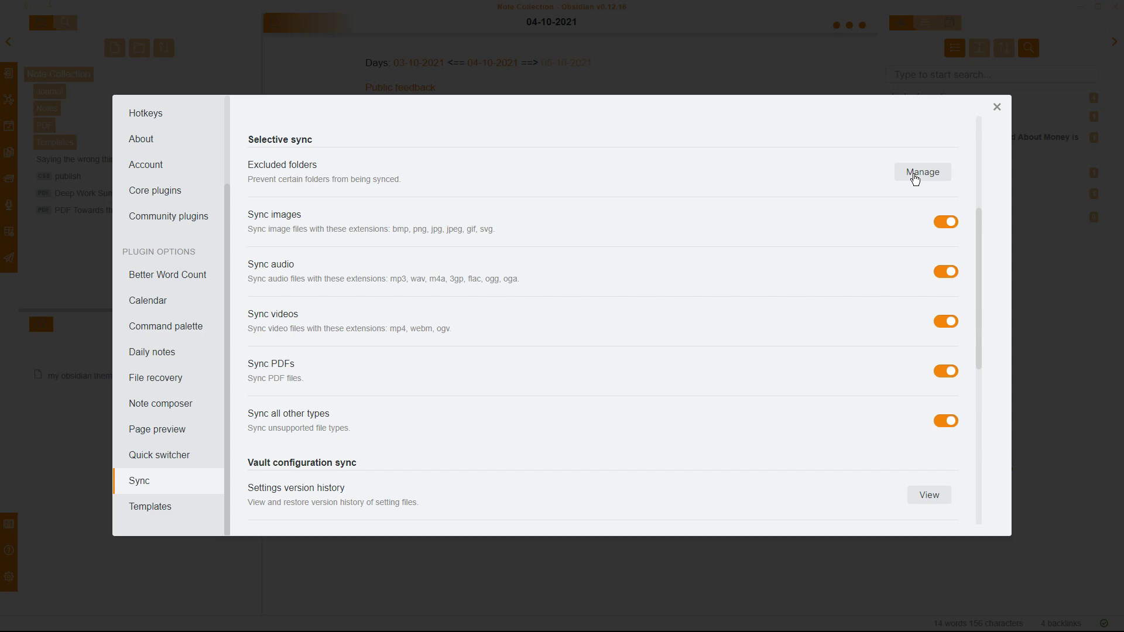
pyautogui.click(916, 179)
pyautogui.scroll(-8, 610, 156)
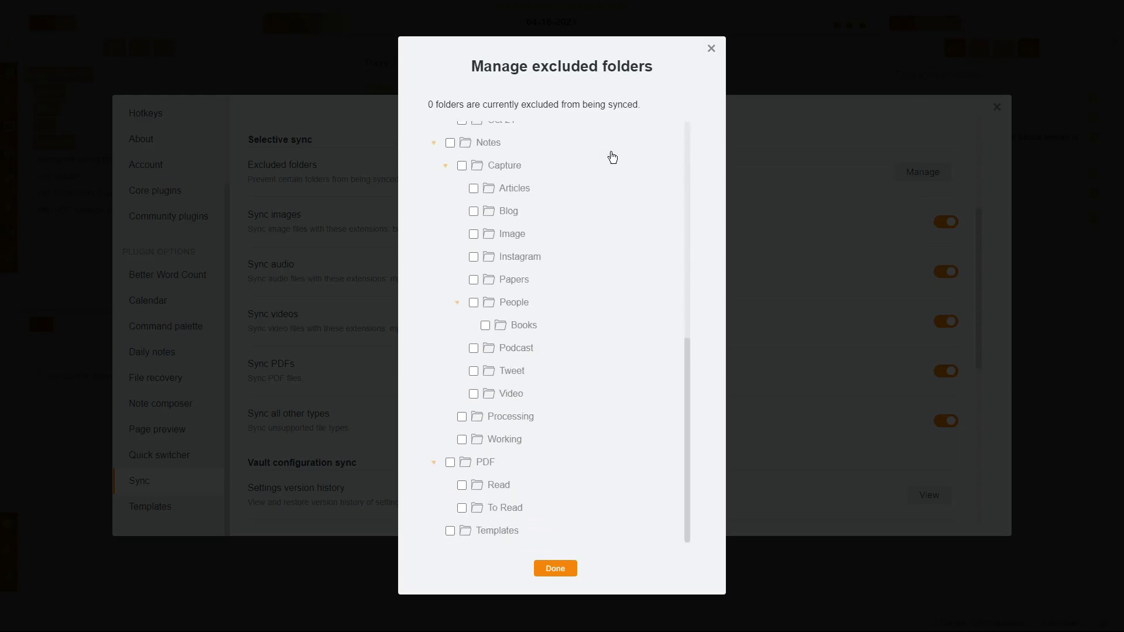
pyautogui.scroll(3, 612, 157)
pyautogui.scroll(4, 610, 156)
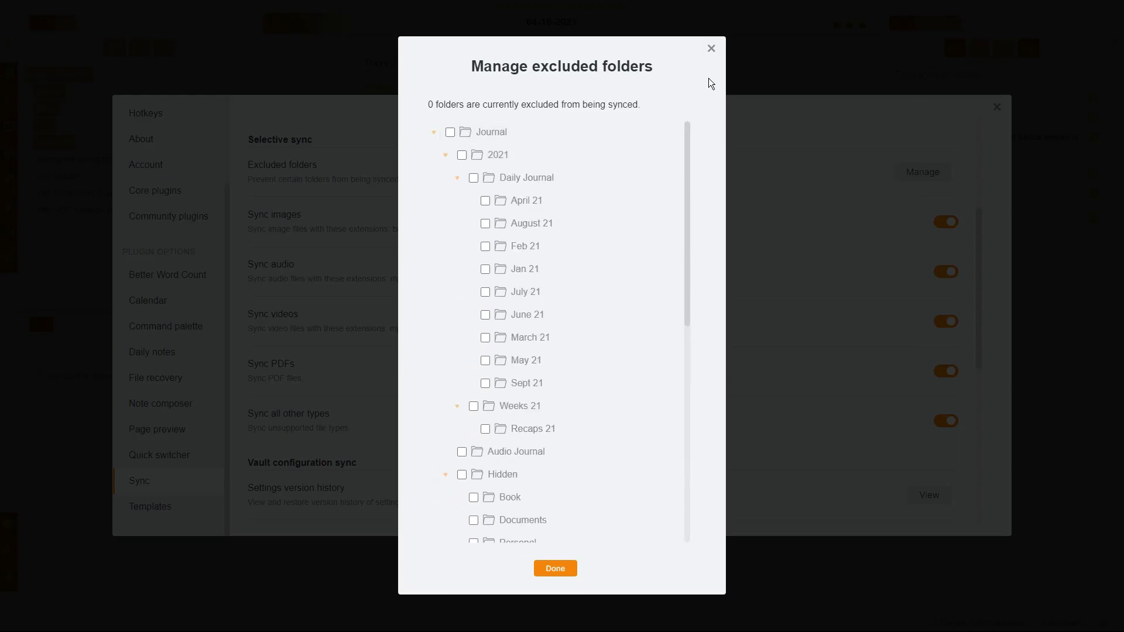
pyautogui.click(711, 48)
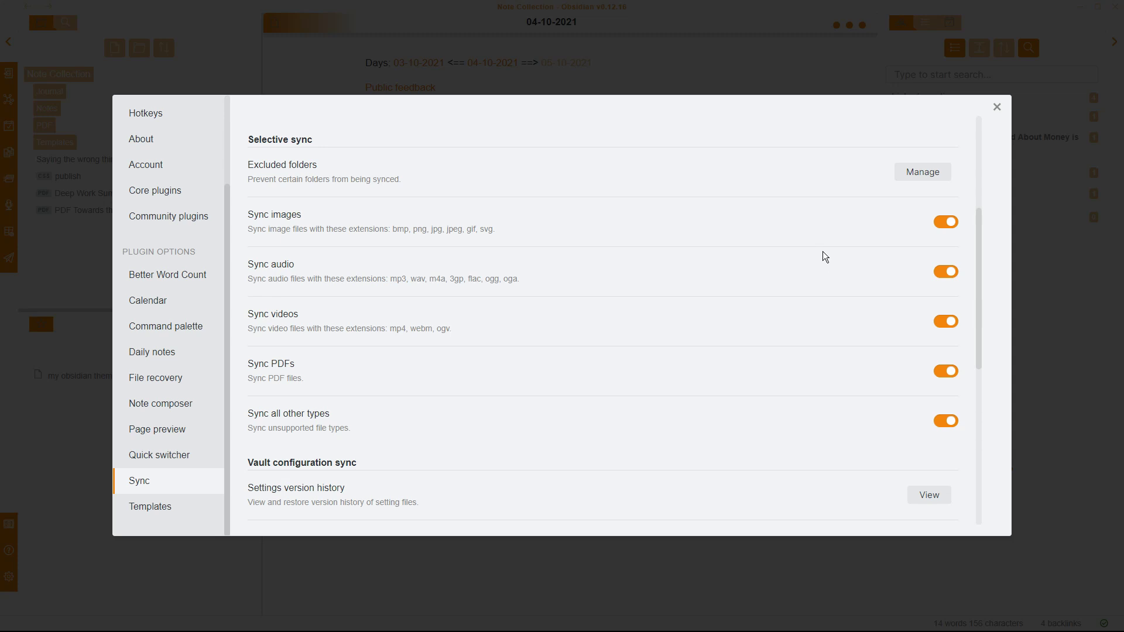
pyautogui.scroll(-5, 378, 222)
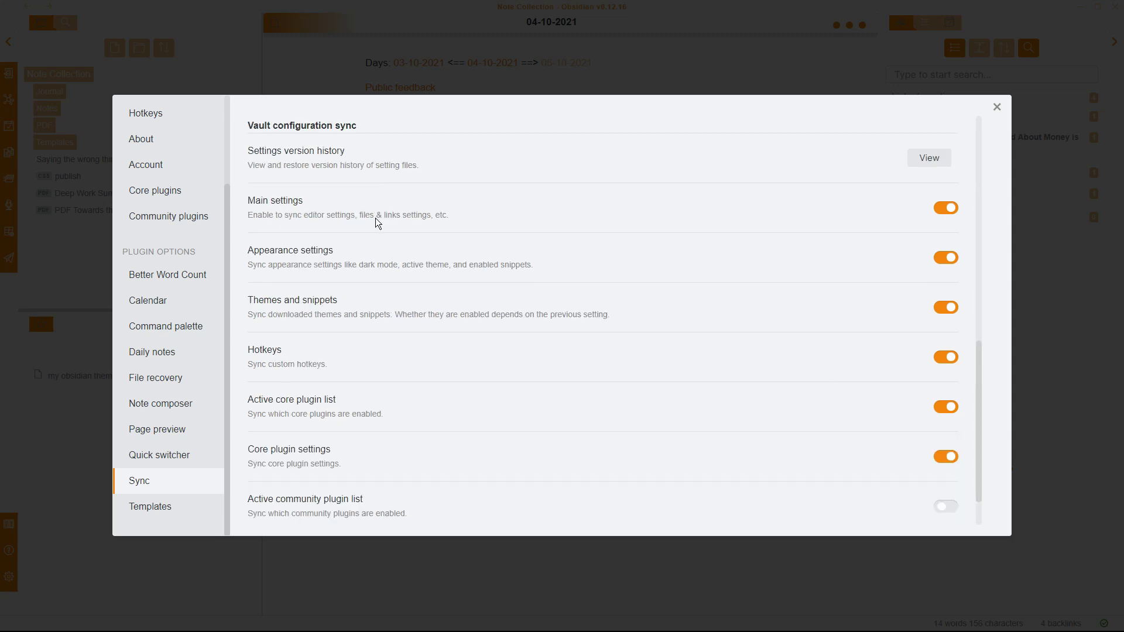
pyautogui.scroll(-1, 386, 264)
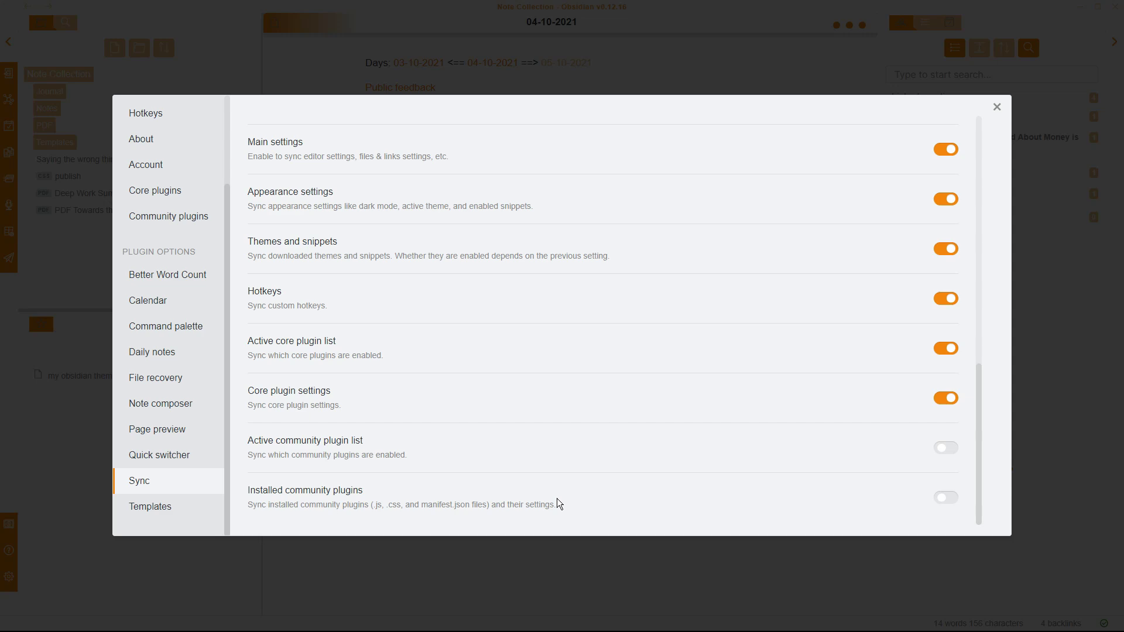
pyautogui.press('Escape')
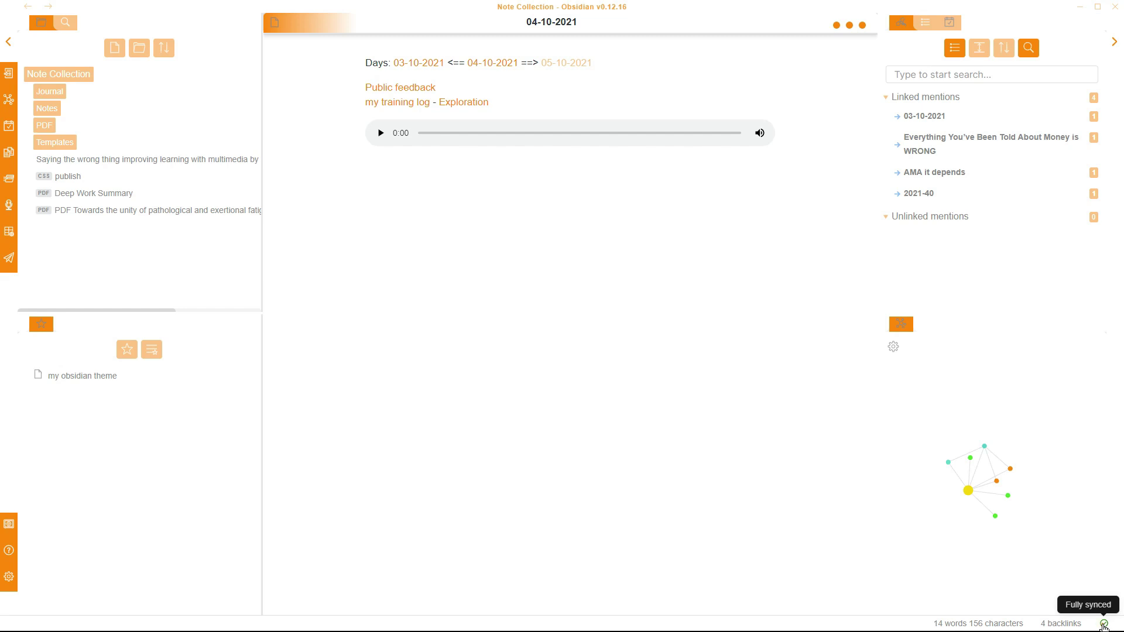
# Add the line 'add a comment' to the 04-10-2021 note and confirm it synced.
pyautogui.click(1104, 625)
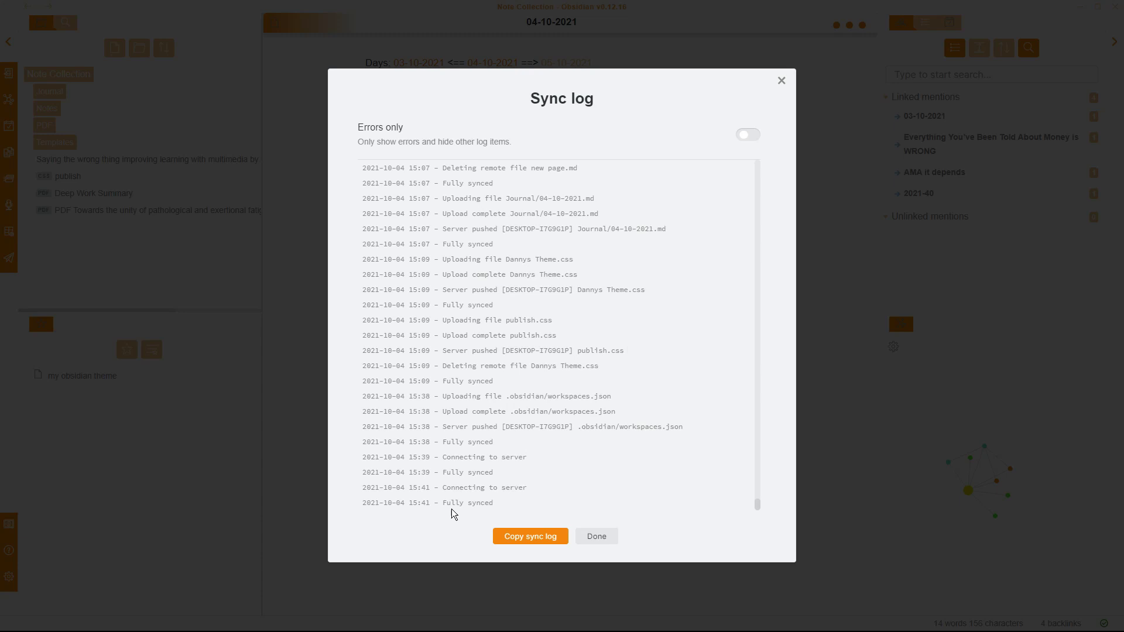
pyautogui.click(596, 536)
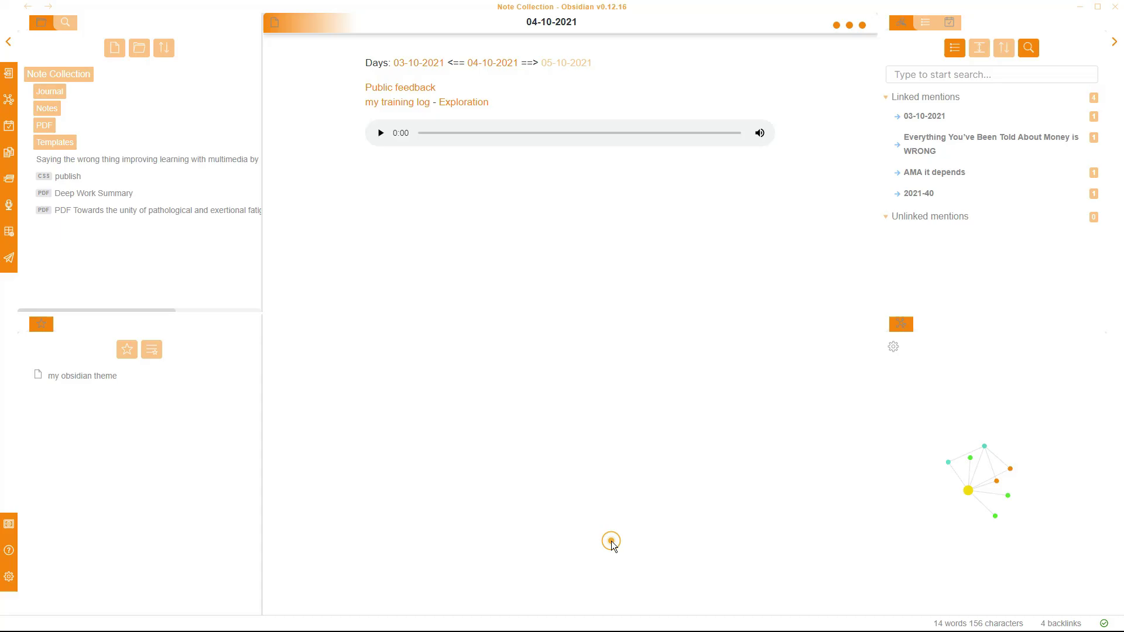
pyautogui.click(464, 221)
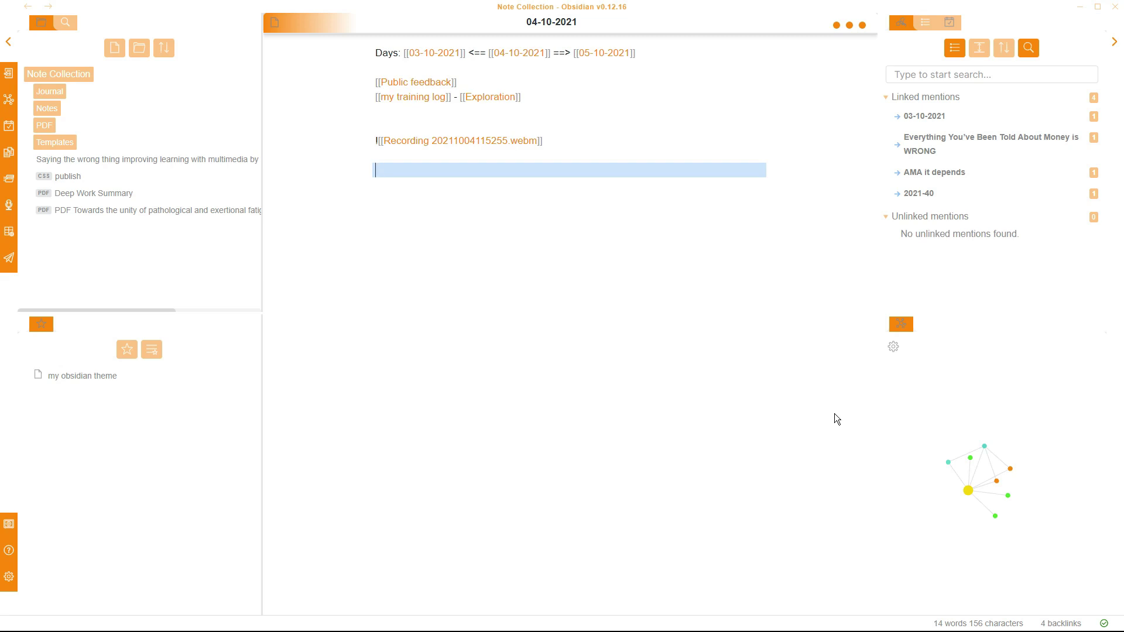
pyautogui.write('add a comment')
pyautogui.click(1105, 625)
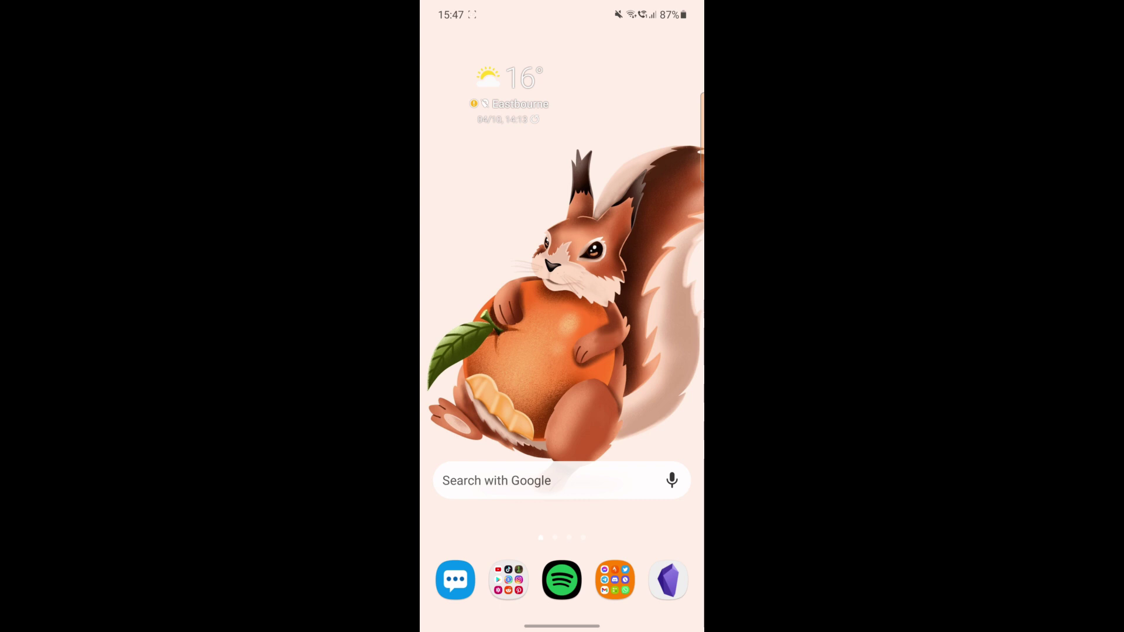
# Open the 04-10-2021 note on the phone and check its backlinks and sync log.
pyautogui.click(668, 580)
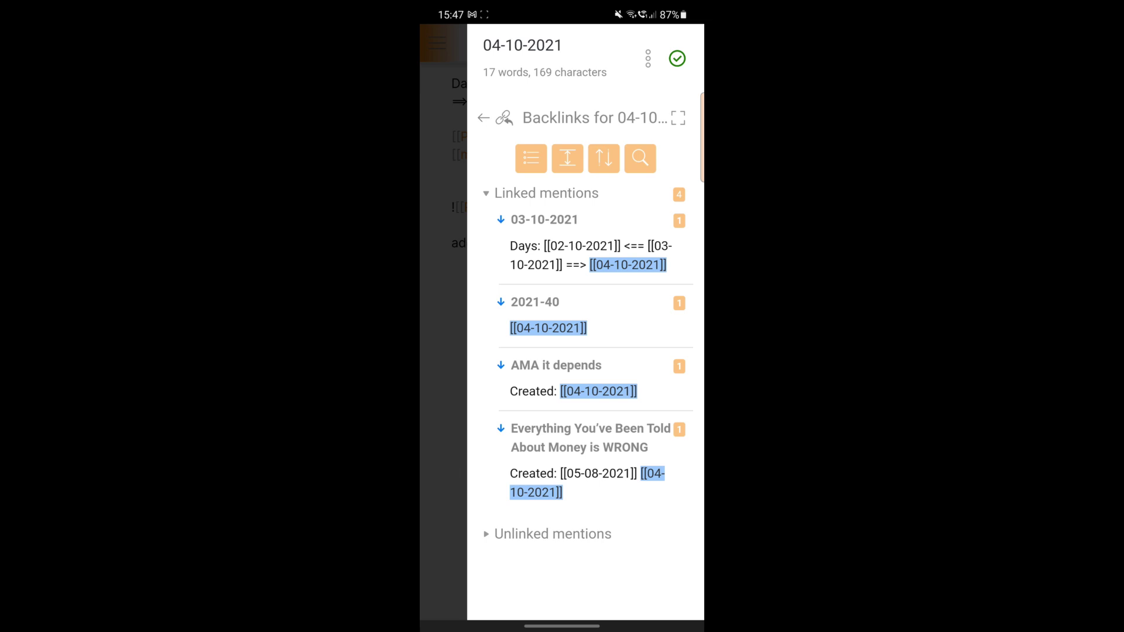
pyautogui.press('Escape')
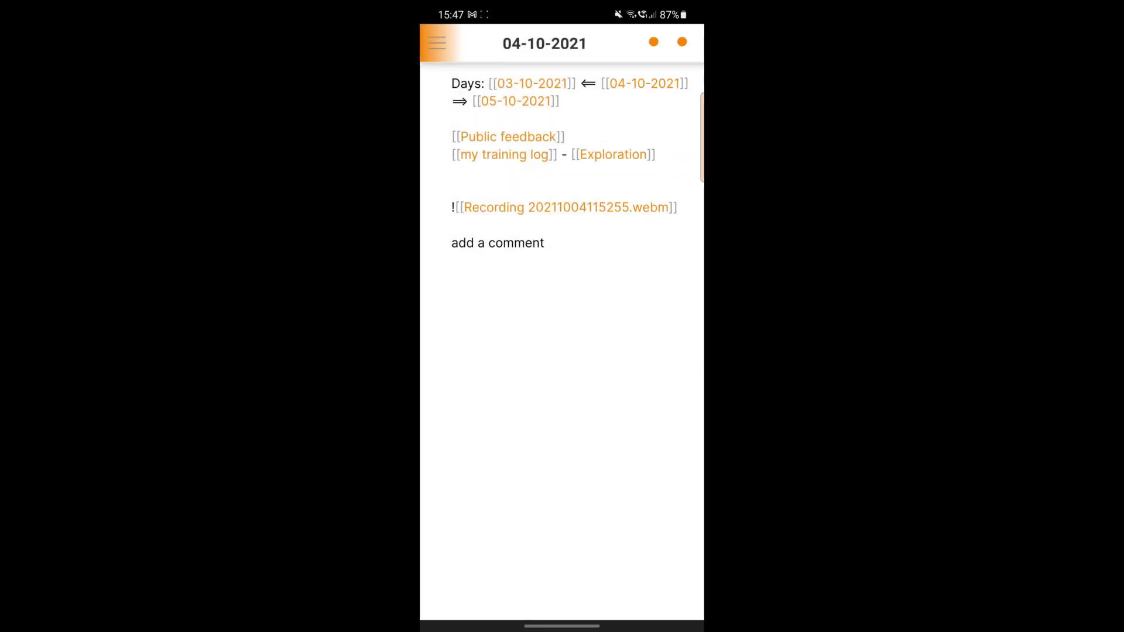
pyautogui.moveTo(696, 351); pyautogui.dragTo(586, 351)
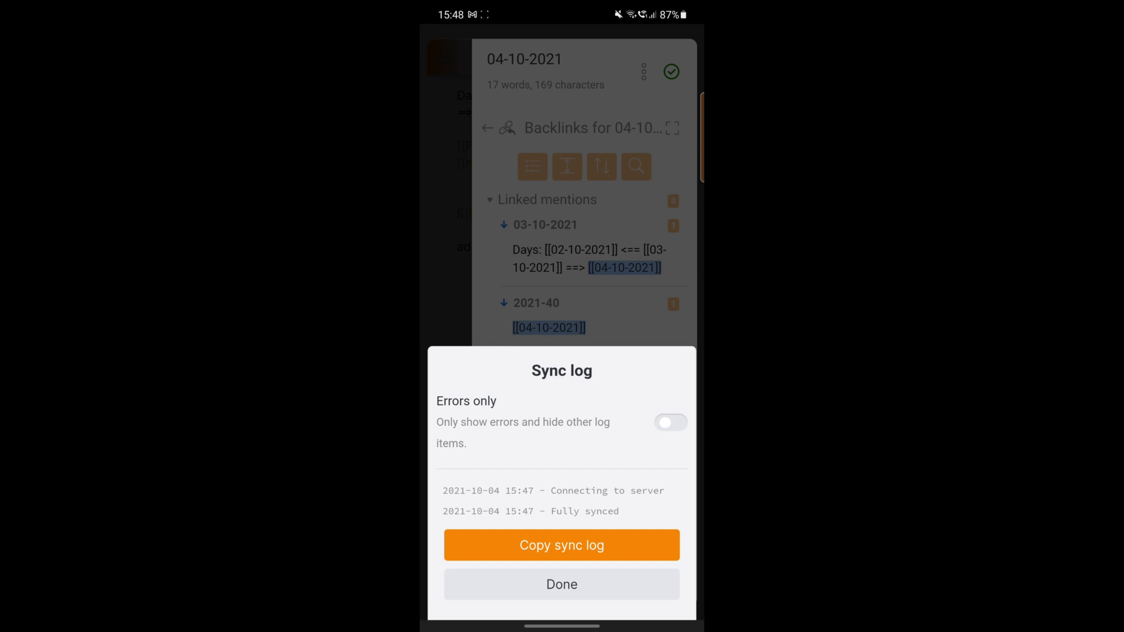
pyautogui.click(562, 584)
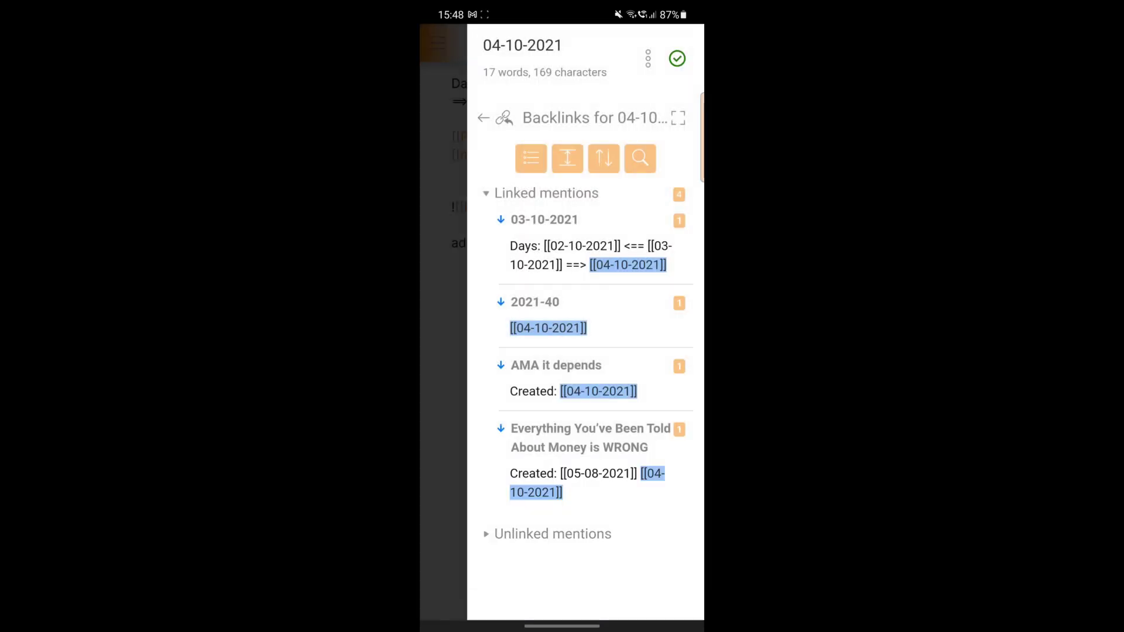
pyautogui.moveTo(585, 351); pyautogui.dragTo(697, 352)
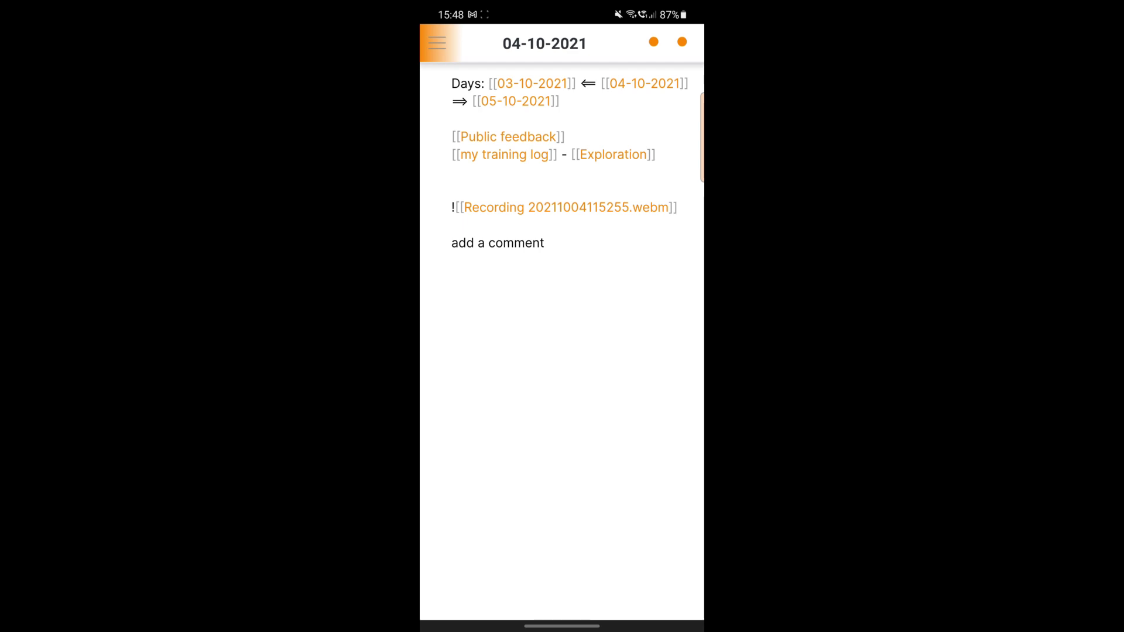
# On the phone, delete the 'add a comment' line from the 04-10-2021 note.
pyautogui.click(543, 252)
pyautogui.press('BackSpace')
pyautogui.press('BackSpace')
pyautogui.press('BackSpace')
pyautogui.press('BackSpace')
pyautogui.press('BackSpace')
pyautogui.press('BackSpace')
pyautogui.press('BackSpace')
pyautogui.press('BackSpace')
pyautogui.press('BackSpace')
pyautogui.press('BackSpace')
pyautogui.press('BackSpace')
pyautogui.press('BackSpace')
pyautogui.press('BackSpace')
pyautogui.press('BackSpace')
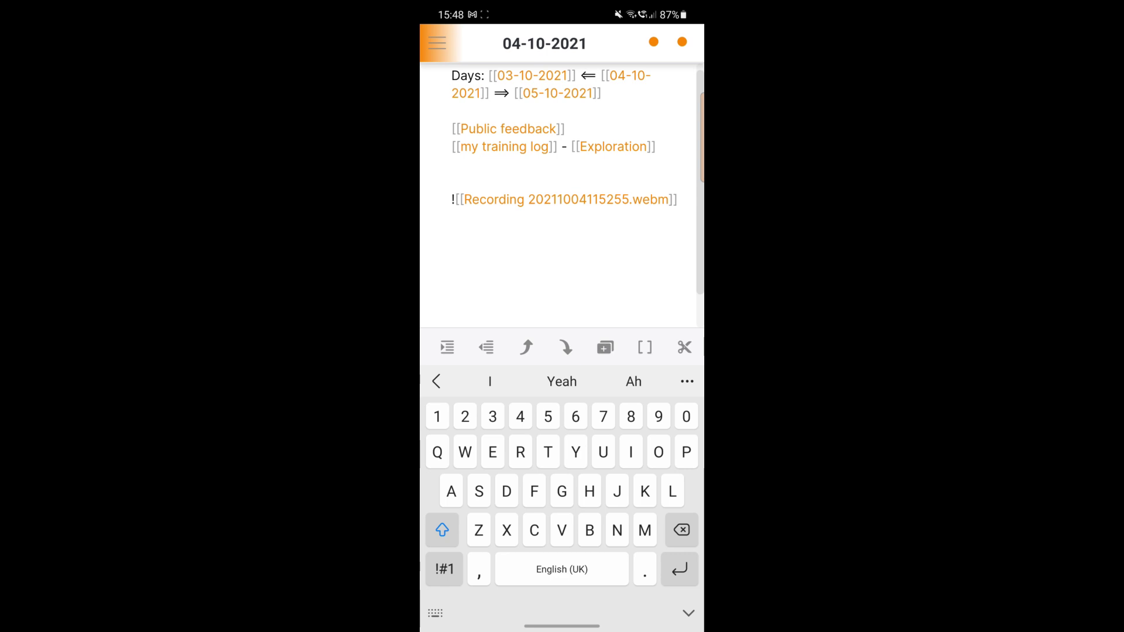
pyautogui.moveTo(674, 263); pyautogui.dragTo(527, 264)
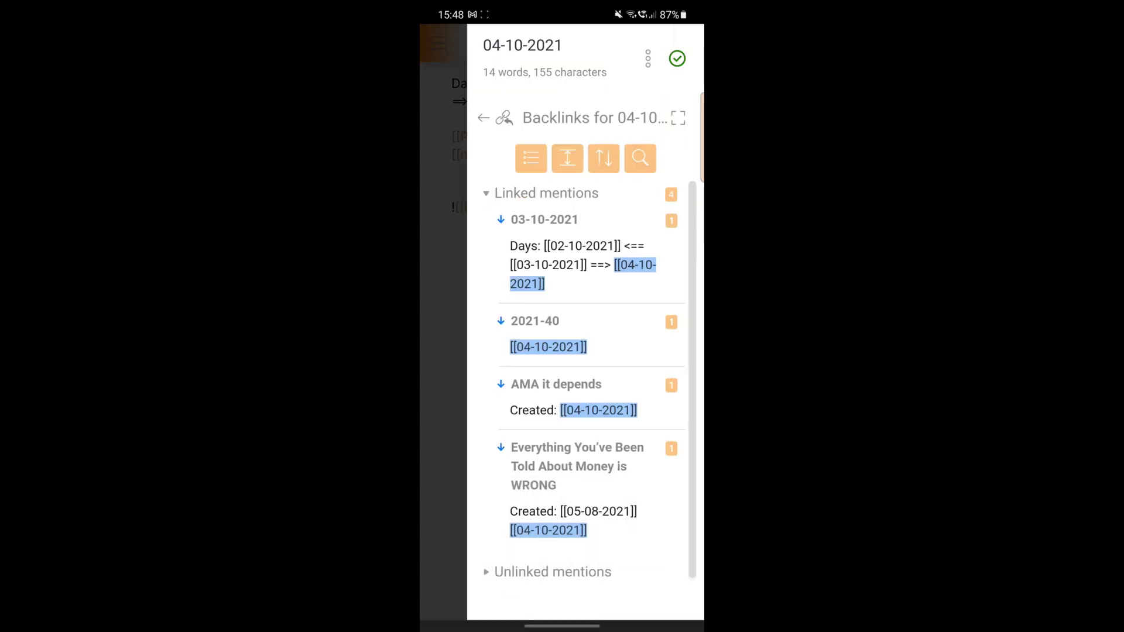
pyautogui.press('Escape')
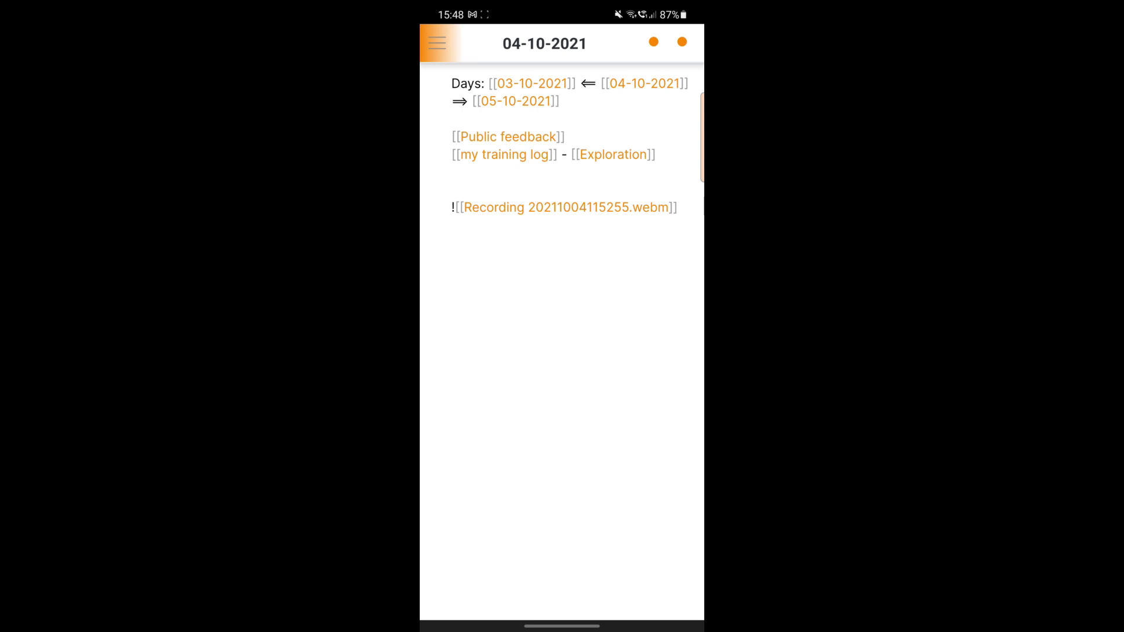
pyautogui.write('h')
pyautogui.moveTo(700, 352)
pyautogui.mouseDown()
pyautogui.moveTo(527, 351)
pyautogui.moveTo(697, 351)
pyautogui.mouseUp()
pyautogui.click(459, 234)
pyautogui.press('BackSpace')
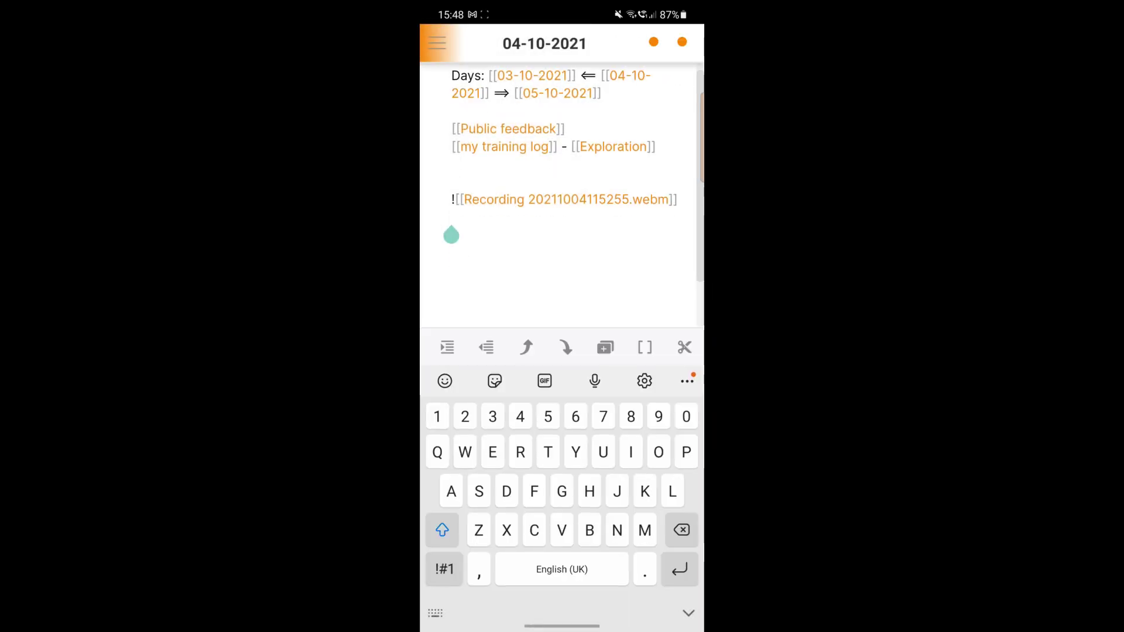